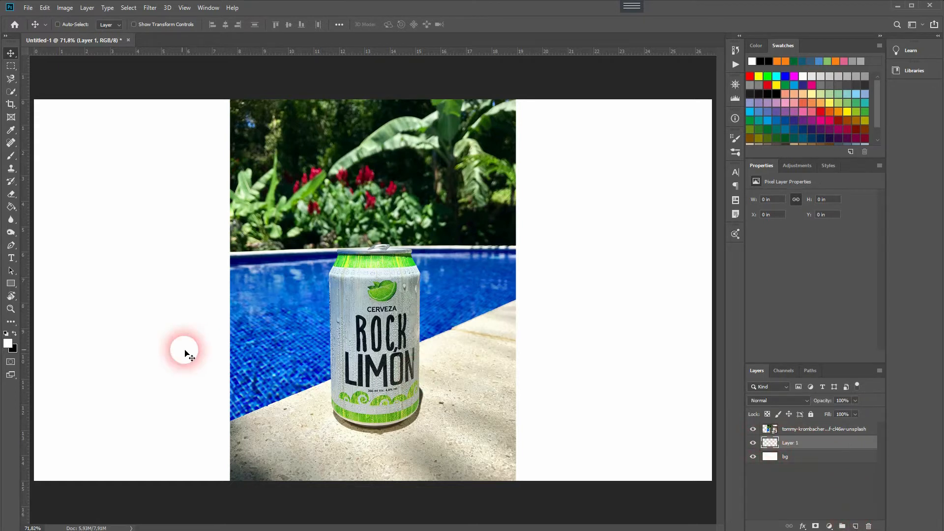
- Fill Layer 1 with white using the Paint Bucket, leaving the bg layer hidden and the can photo shown
left_click(6, 335)
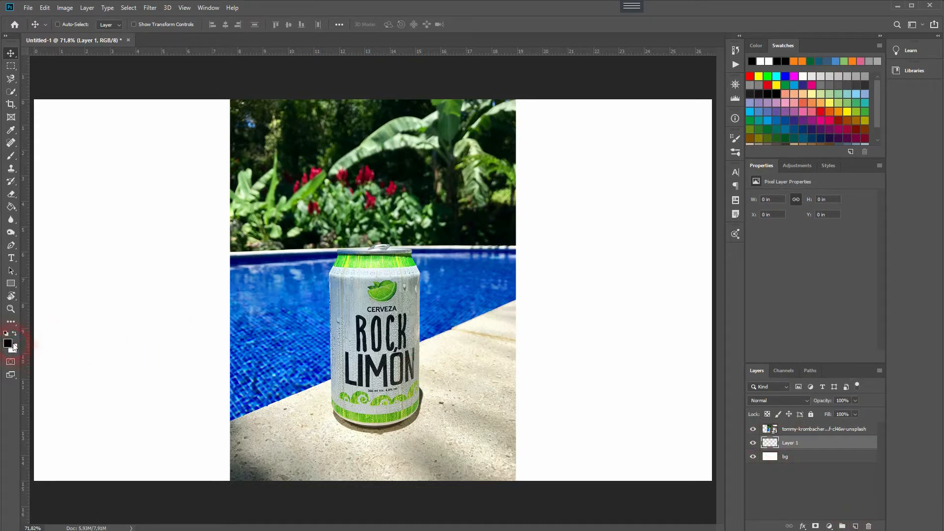
left_click(11, 207)
left_click(550, 415)
left_click(753, 428)
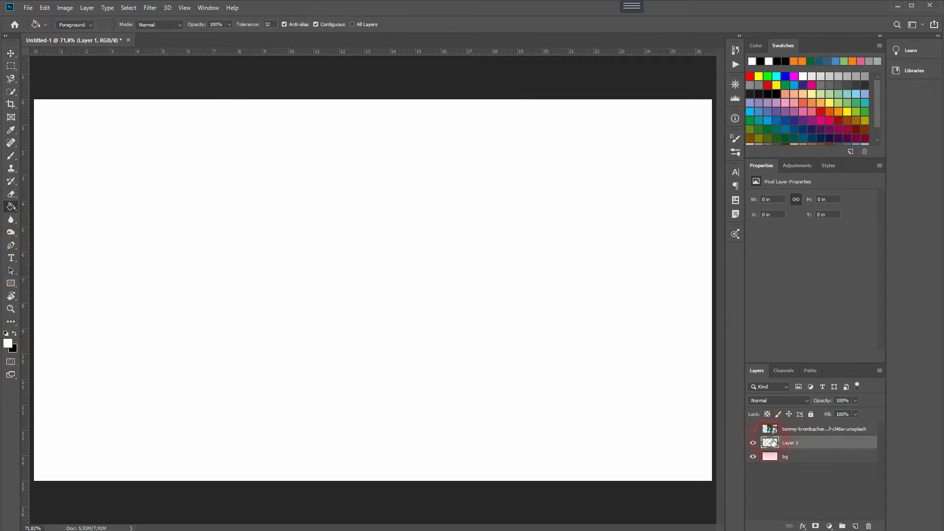
left_click(753, 457)
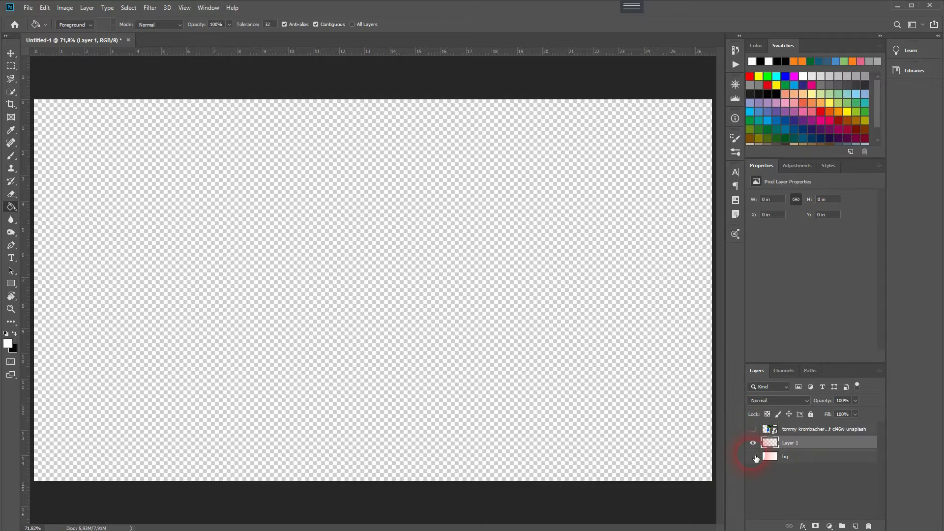
left_click(283, 302)
left_click(752, 457)
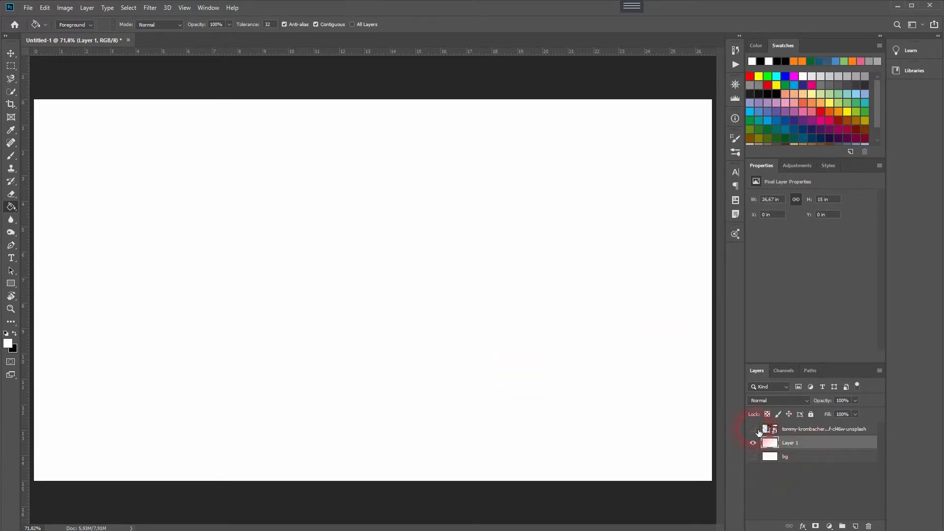
left_click(754, 429)
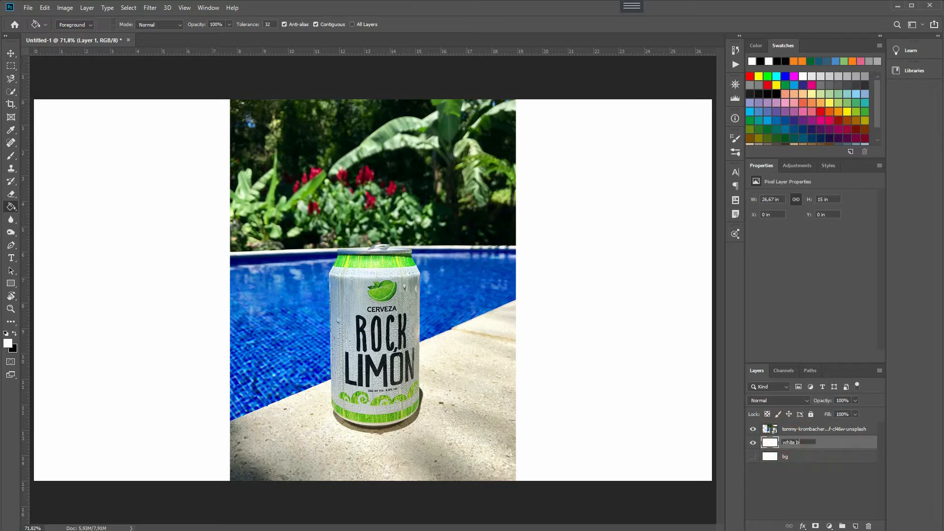
- Rename the white-filled layer "white background", then duplicate the can photo layer and hide the original
type("nd")
key("Return")
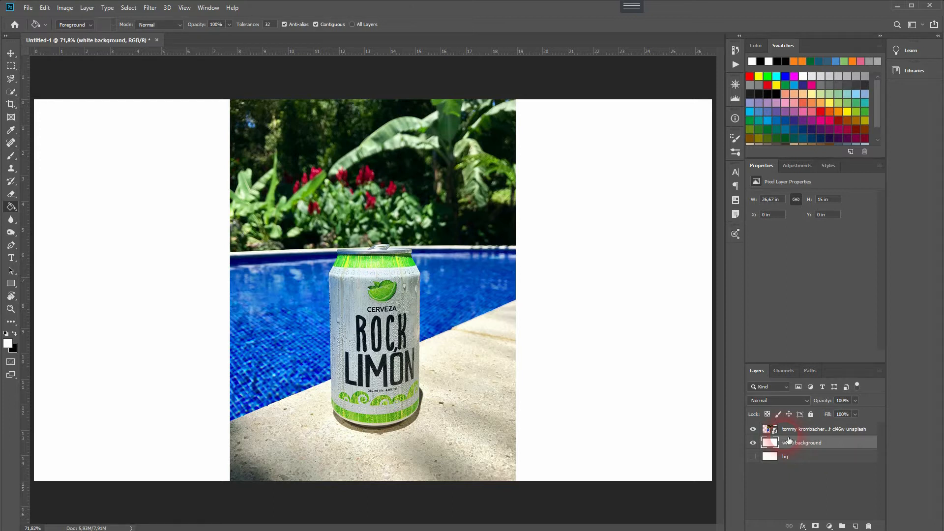
left_click(798, 427)
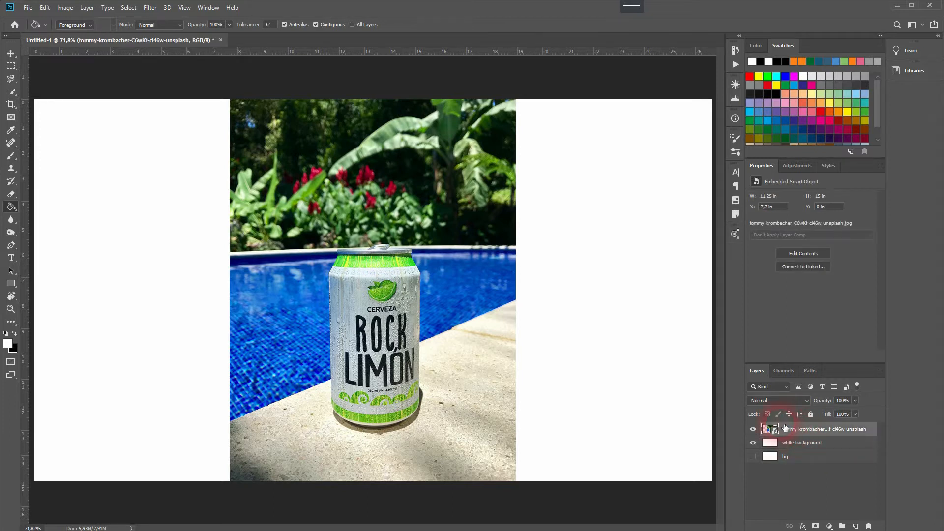
key("ctrl+j")
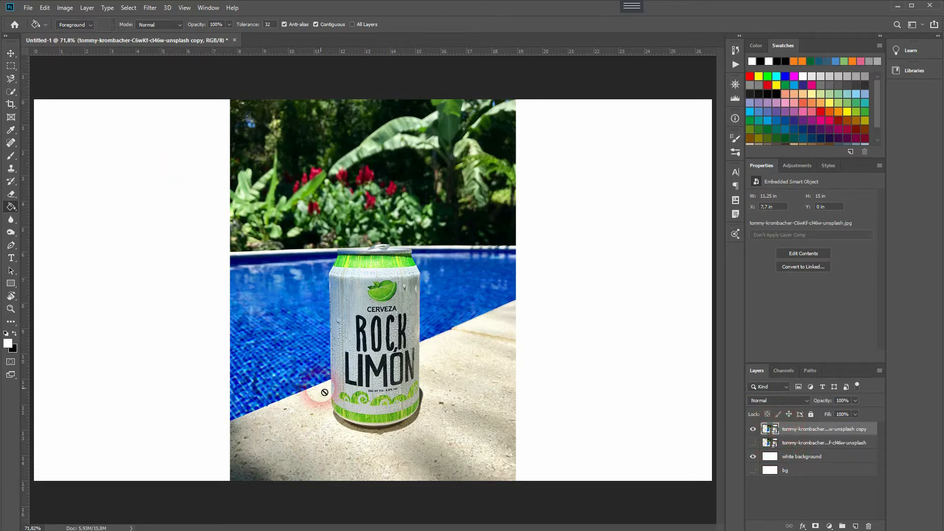
- Try to select the can's lower left side with the Quick Selection Tool
scroll(351, 381, "up", 5)
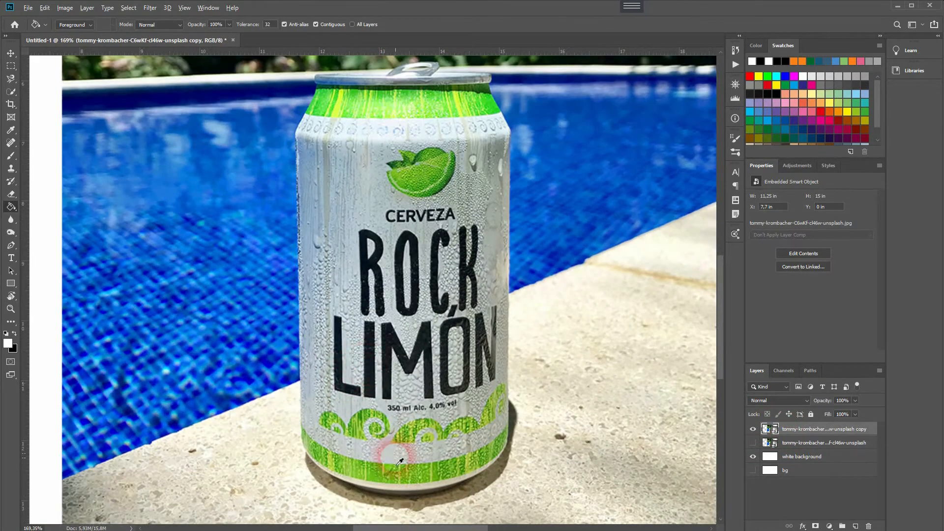
scroll(389, 445, "up", 4)
left_click_drag(376, 346, 379, 266)
left_click(12, 92)
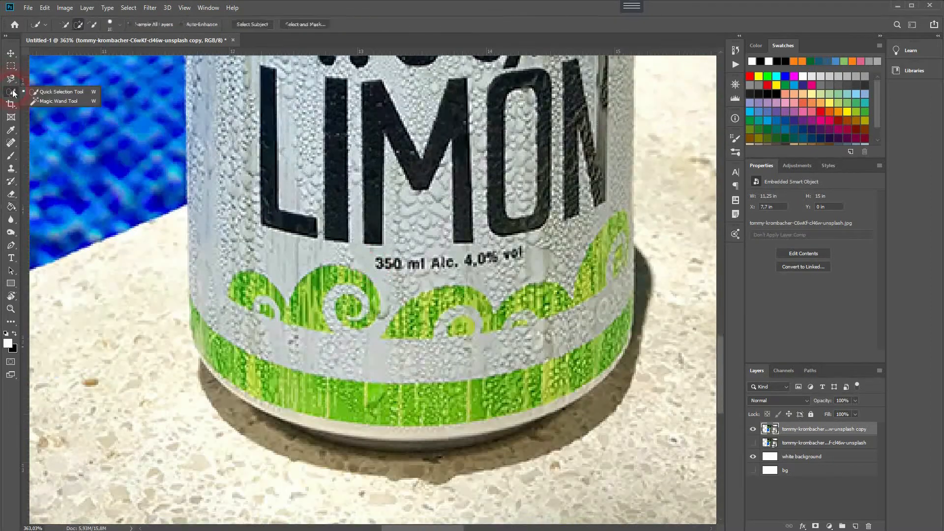
left_click(44, 93)
mouse_move(200, 131)
left_mouse_down()
mouse_move(219, 135)
mouse_move(222, 211)
mouse_move(257, 298)
mouse_move(315, 365)
mouse_move(408, 365)
mouse_move(455, 388)
mouse_move(334, 392)
mouse_move(221, 345)
mouse_move(275, 386)
mouse_move(401, 422)
mouse_move(327, 422)
mouse_move(436, 432)
mouse_move(500, 417)
mouse_move(573, 383)
mouse_move(607, 337)
mouse_move(577, 447)
mouse_move(569, 432)
mouse_move(497, 451)
mouse_move(418, 456)
mouse_move(253, 432)
mouse_move(199, 253)
left_mouse_up()
scroll(199, 254, "up", 6)
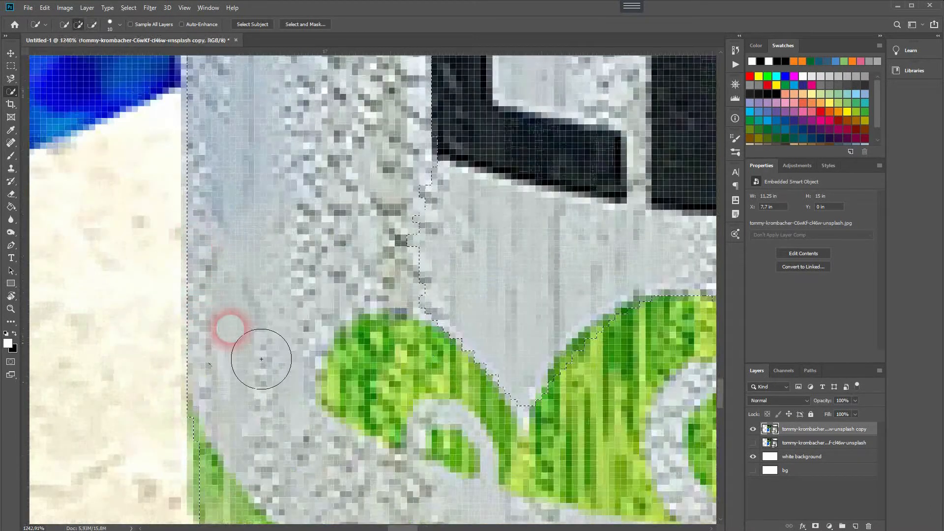
scroll(285, 401, "down", 10)
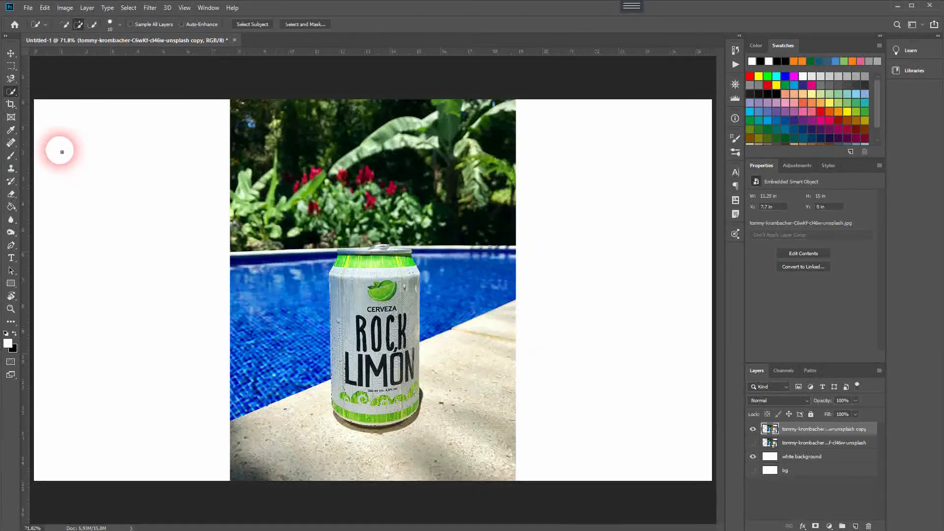
- Start a Pen Tool path on the can's left edge, just above the curve of its base
left_click(11, 245)
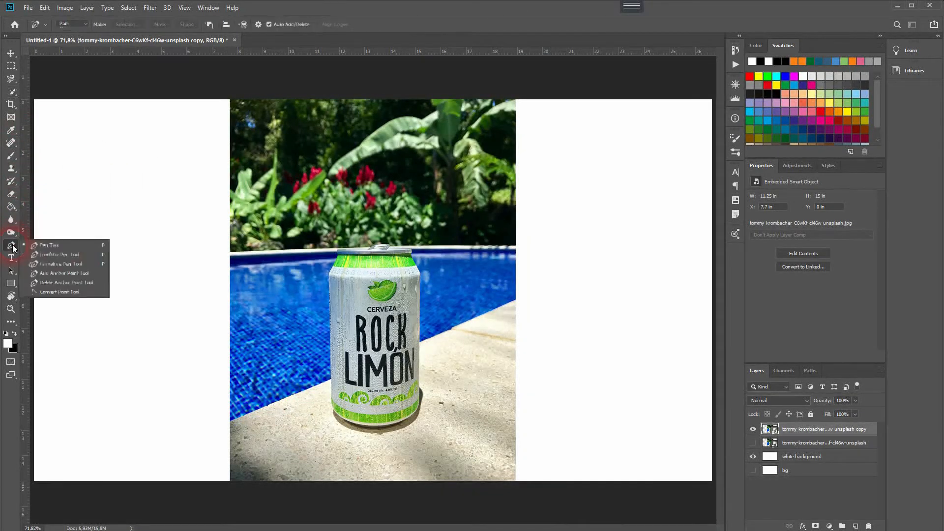
left_click(59, 245)
scroll(344, 400, "up", 3)
scroll(355, 413, "up", 2)
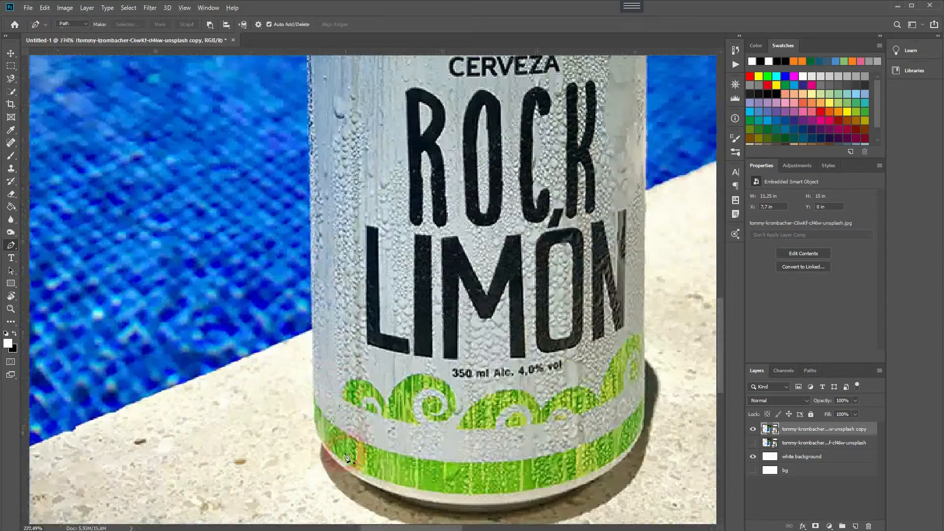
scroll(310, 432, "up", 4)
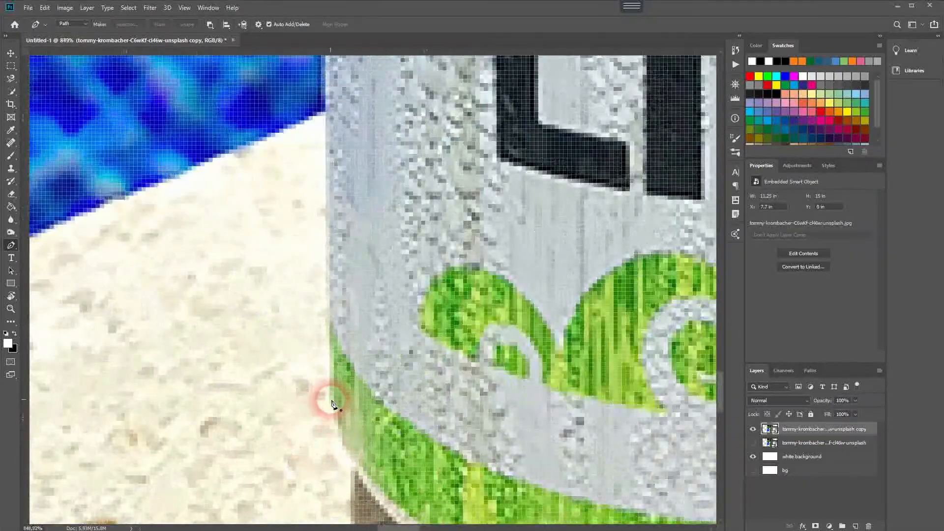
left_click_drag(452, 450, 224, 164)
scroll(435, 254, "down", 1)
left_click_drag(540, 323, 458, 328)
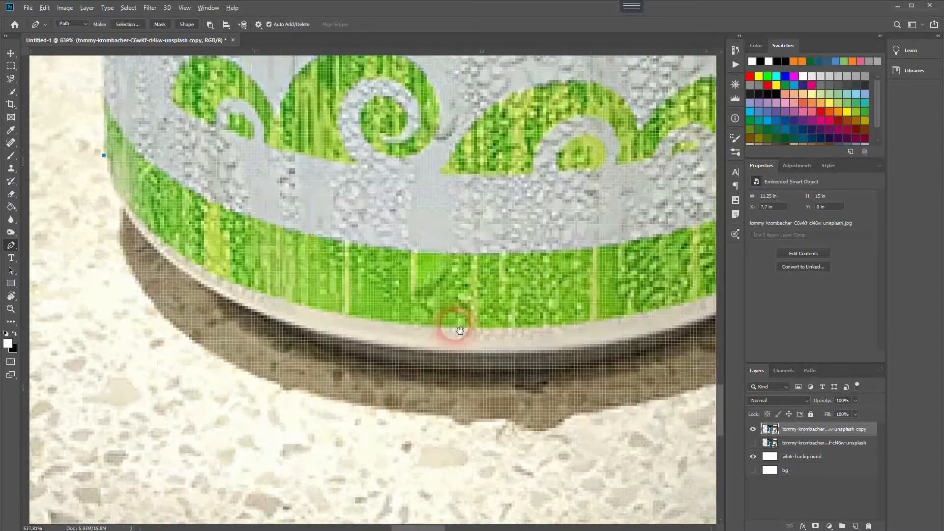
left_click_drag(495, 377, 452, 426)
scroll(451, 424, "down", 2)
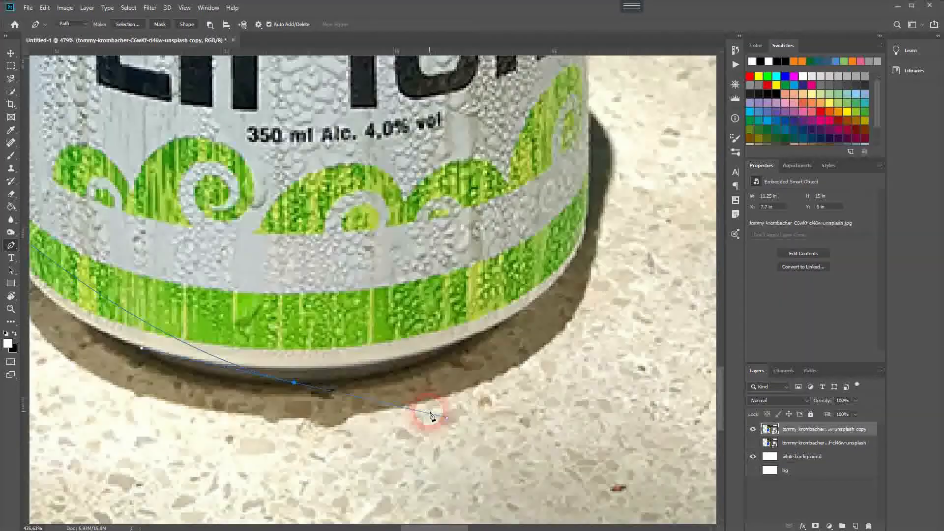
key("ctrl+z")
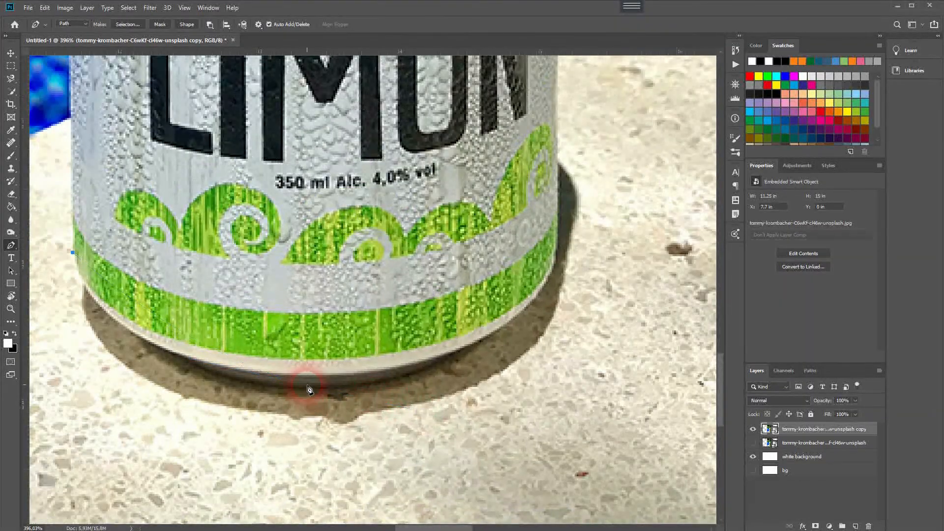
- Curve the path along the can's lower left edge to the middle of its base and close it around the adjoining stone floor
left_click_drag(310, 389, 546, 423)
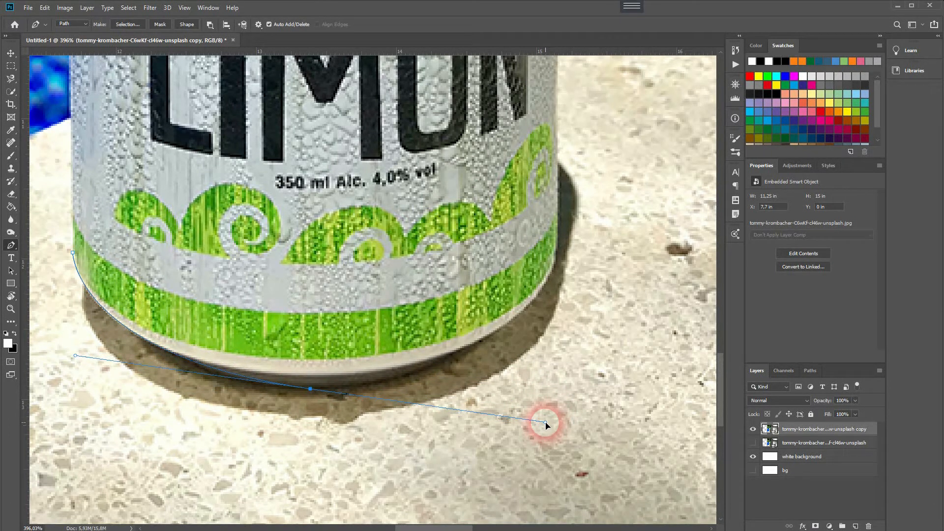
left_click(123, 499)
left_click_drag(52, 290, 256, 271)
left_click(190, 254)
left_click(277, 234)
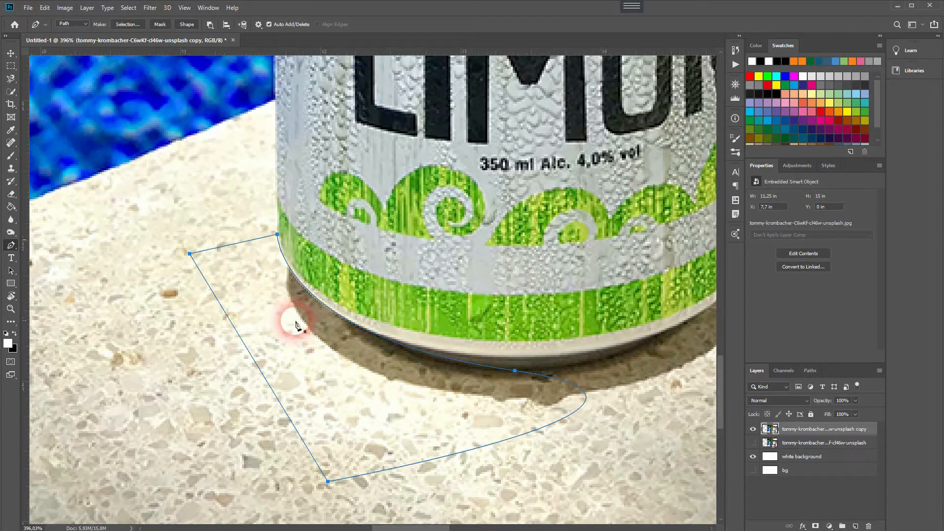
- Convert the closed path into a new anti-aliased selection with a feather radius of 0 pixels
left_click(73, 25)
left_click(127, 24)
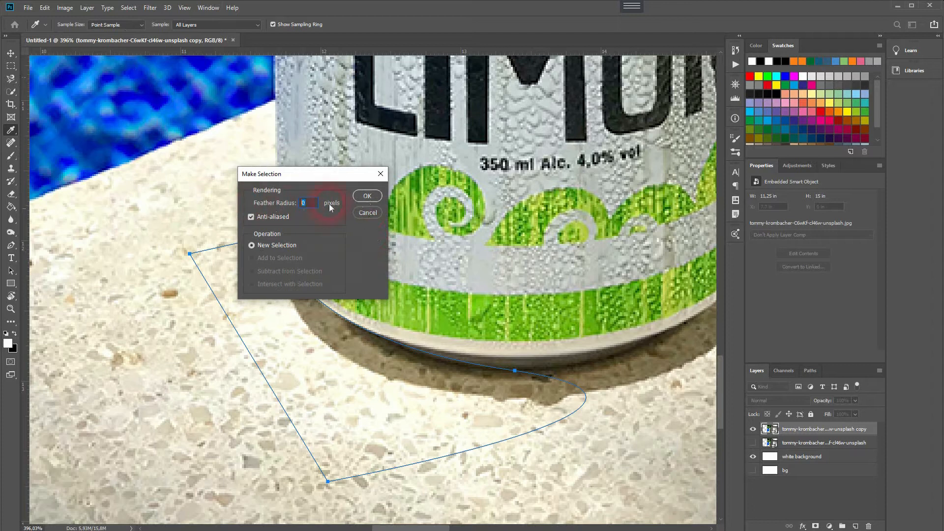
left_click(367, 195)
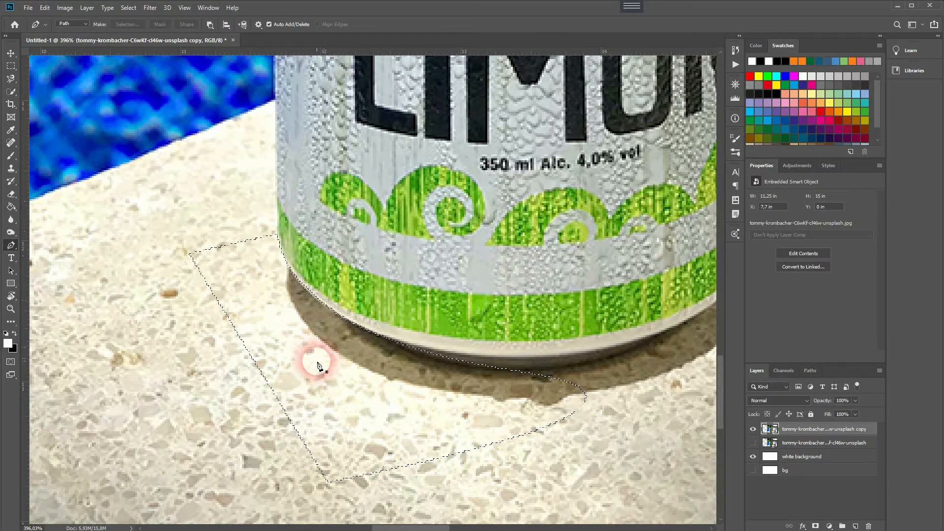
left_click(131, 7)
left_click(155, 47)
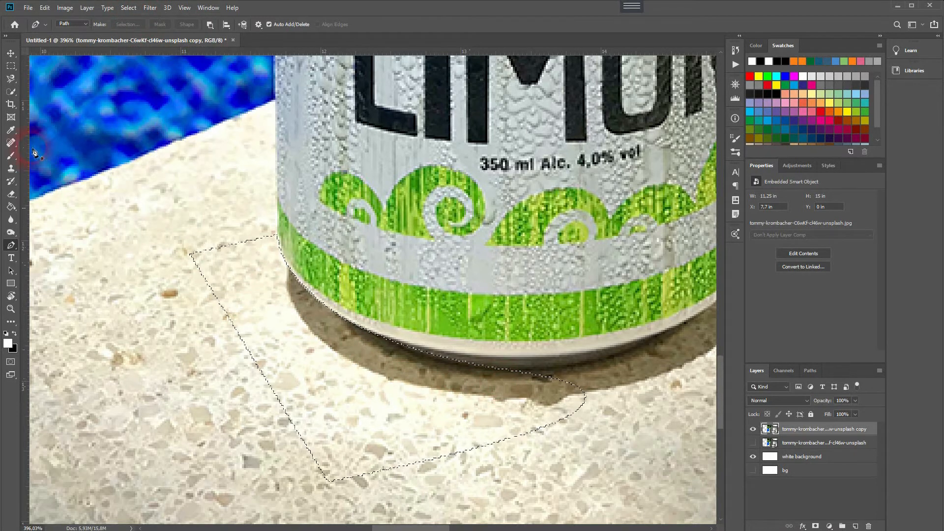
- Paint the selected floor area beside the can white on a new layer with an 86 px brush, and deselect
left_click(11, 156)
left_click(55, 155)
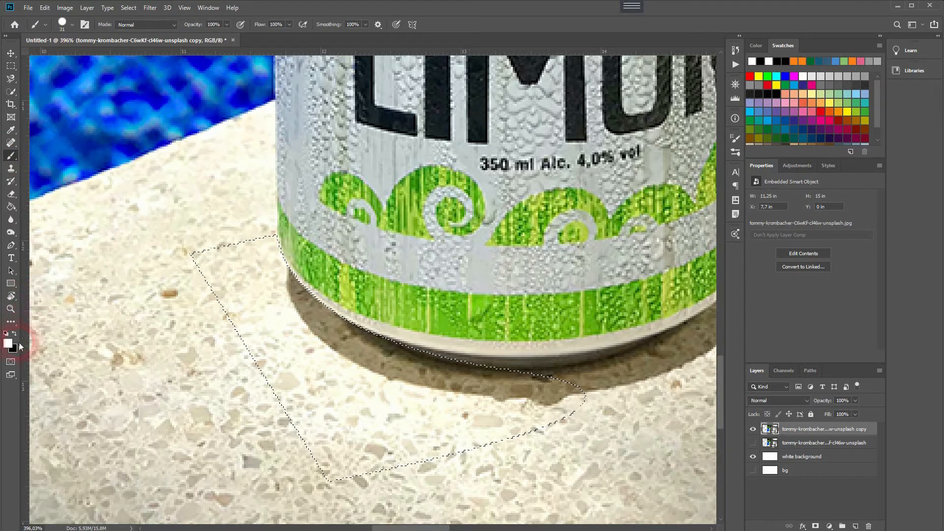
left_click(346, 344)
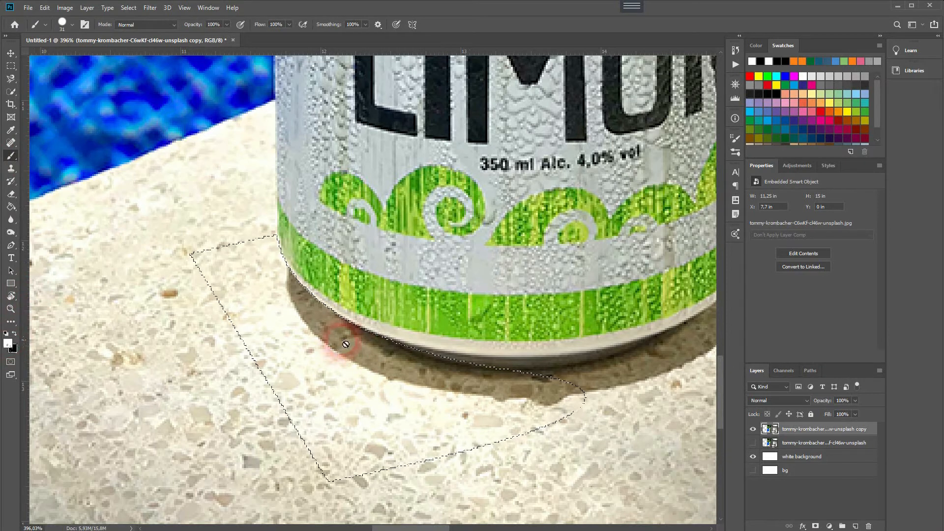
left_click(62, 22)
left_click(68, 57)
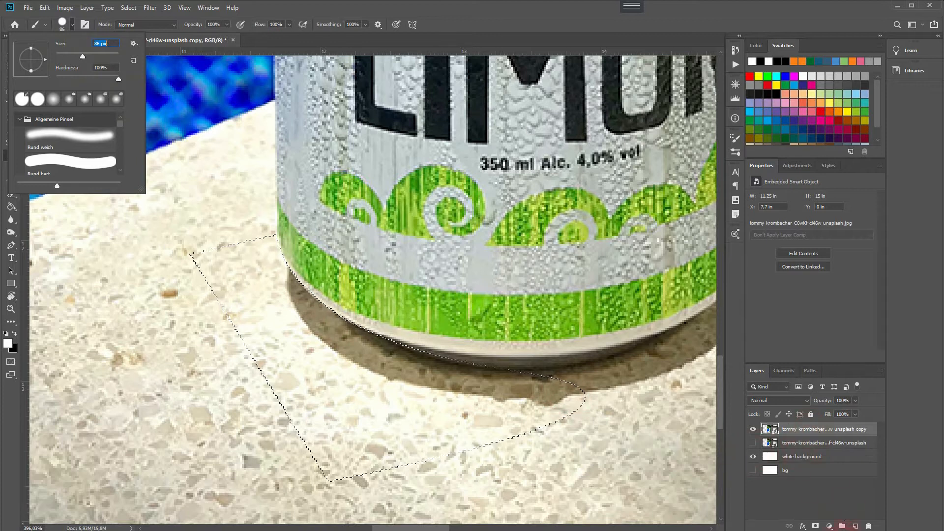
left_click(855, 525)
mouse_move(441, 430)
left_mouse_down()
mouse_move(707, 469)
mouse_move(647, 469)
mouse_move(344, 353)
left_mouse_up()
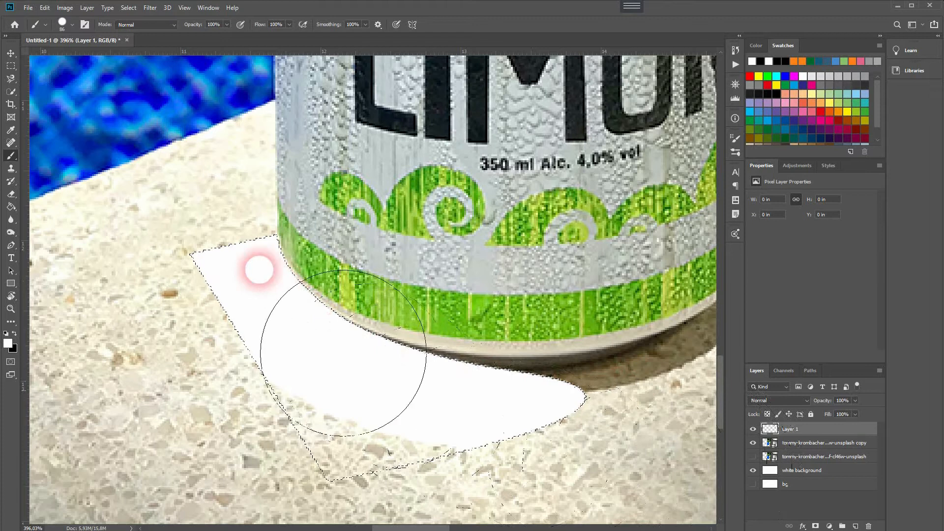
key("ctrl+d")
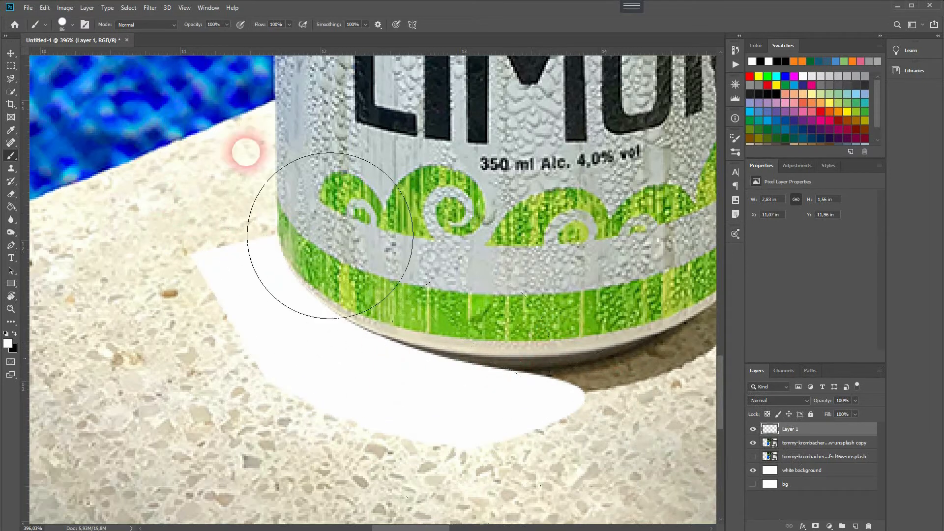
- Rename the layer holding the white paint "cut out white" and get the Pen Tool ready at the can's lower right edge
left_click(63, 23)
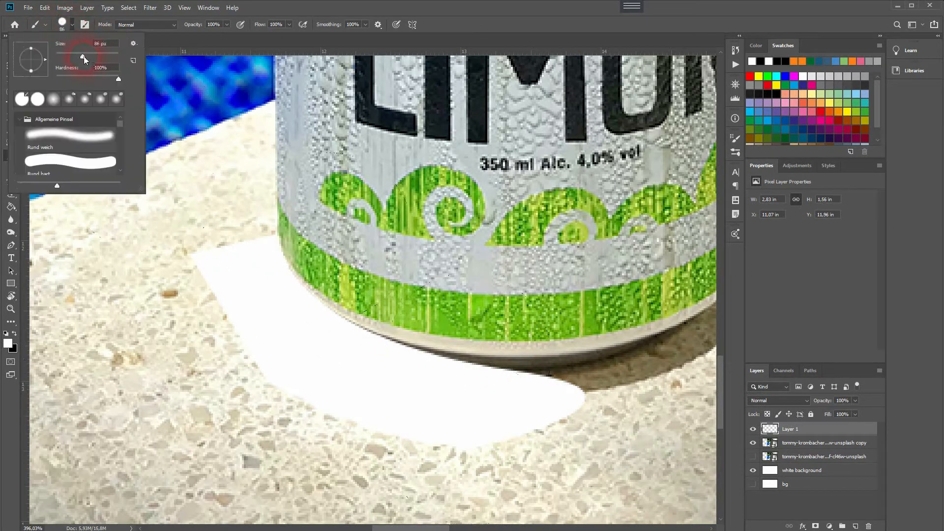
left_click(463, 19)
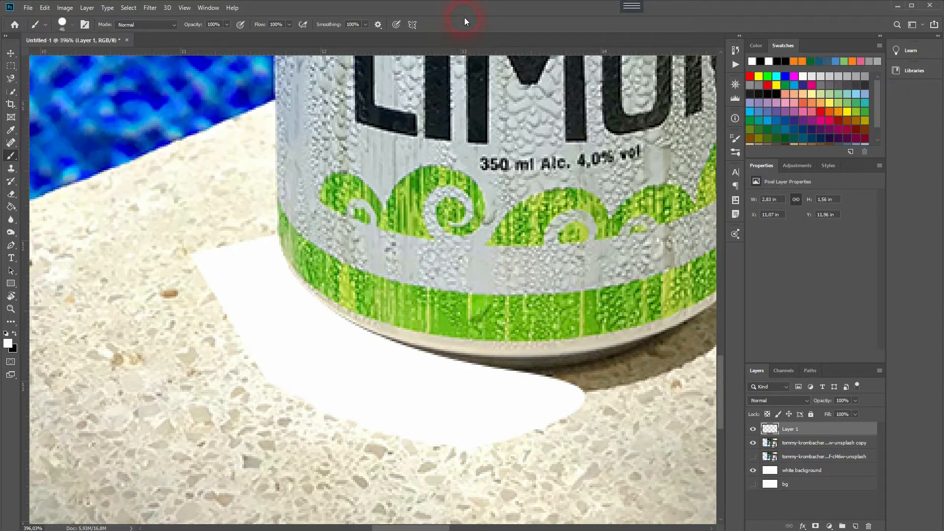
left_click(11, 245)
left_click_drag(661, 341, 384, 385)
left_click(801, 429)
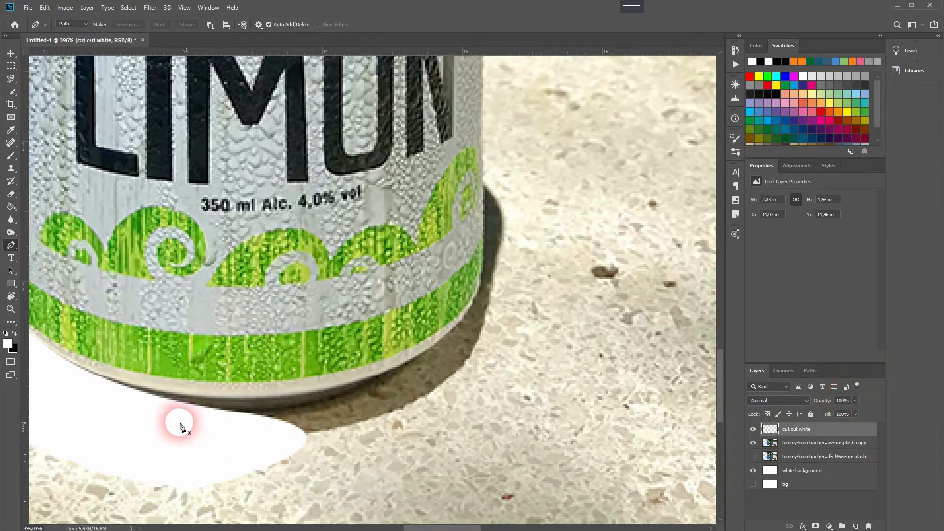
- Draw a closed pen path following the can's lower right edge to the middle of its base and around the floor below
left_click(482, 288)
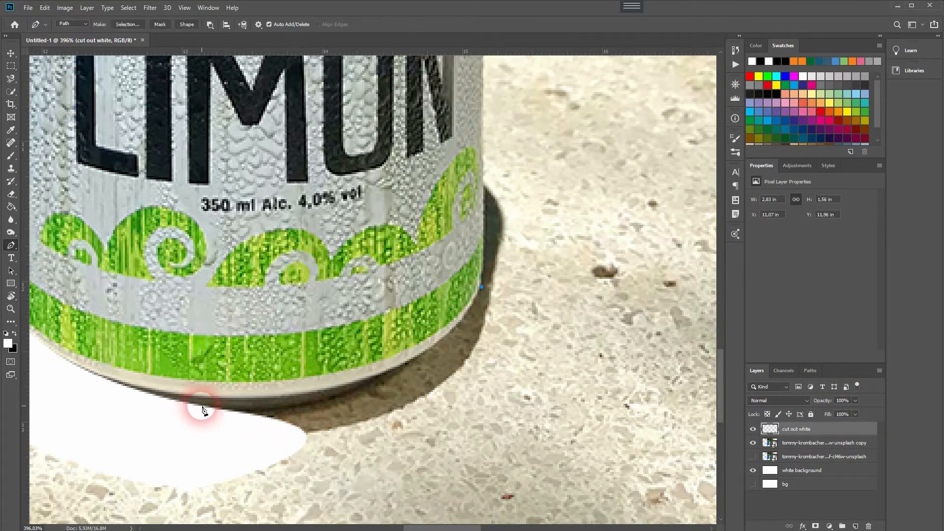
left_click_drag(209, 409, 176, 405)
left_click_drag(428, 508, 703, 454)
left_click(686, 287)
- Turn the lower right path into a new selection with a feather radius of 0 pixels and anti-aliasing
left_click(153, 26)
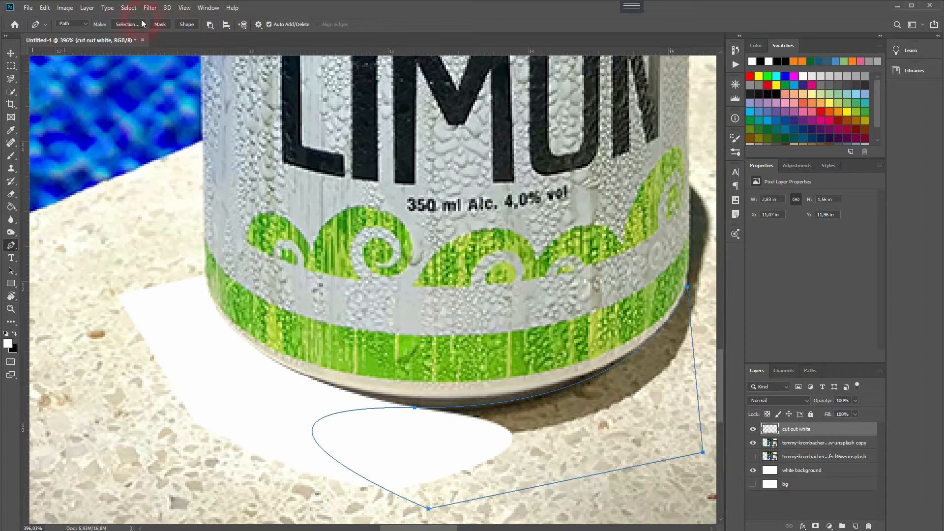
left_click(129, 27)
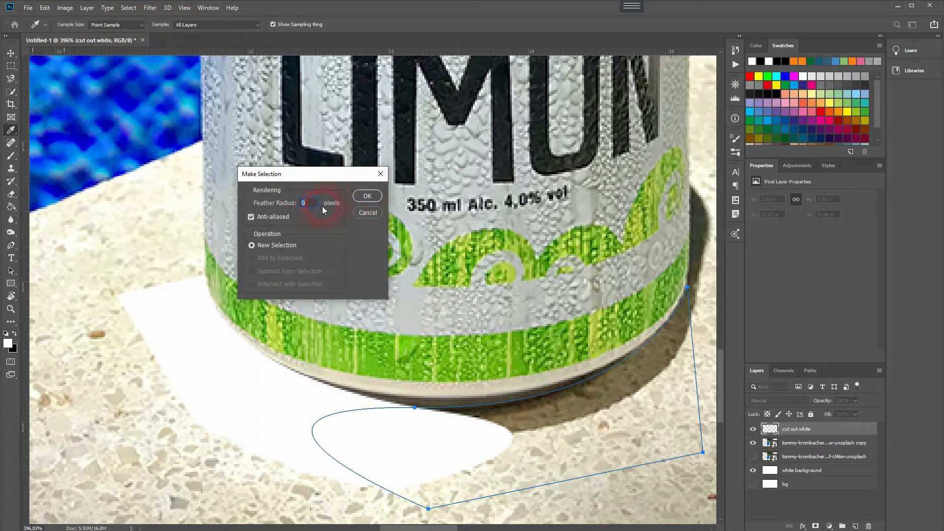
left_click(367, 194)
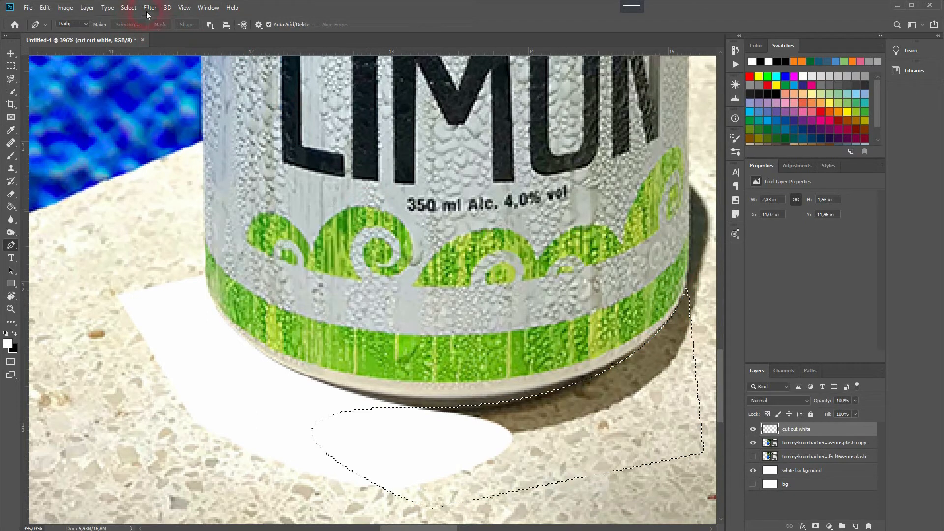
- Invert the selection and paint the floor below the can's lower right edge white
left_click(129, 8)
left_click(152, 49)
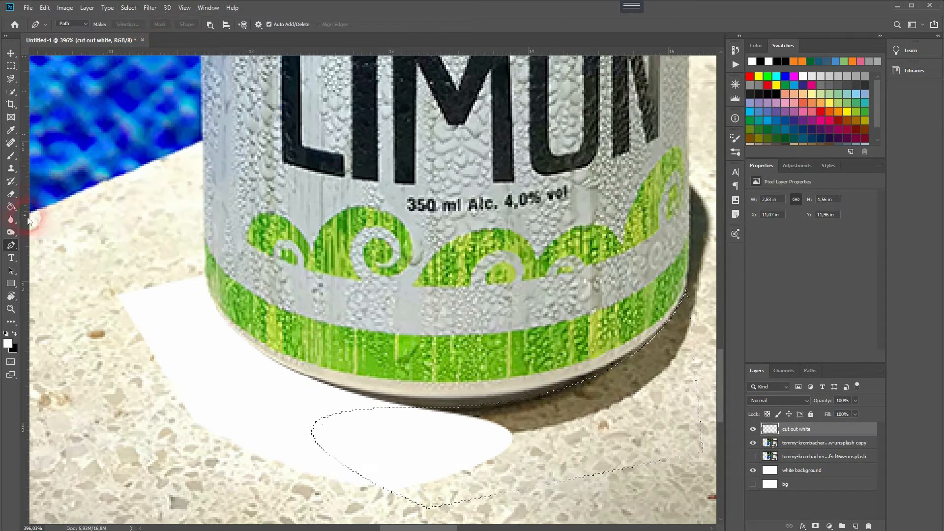
left_click(11, 156)
mouse_move(382, 415)
left_mouse_down()
mouse_move(422, 426)
mouse_move(619, 344)
mouse_move(635, 296)
left_mouse_up()
left_click_drag(581, 308, 270, 303)
mouse_move(213, 415)
left_mouse_down()
mouse_move(403, 275)
mouse_move(438, 270)
mouse_move(219, 470)
mouse_move(168, 484)
mouse_move(414, 421)
left_mouse_up()
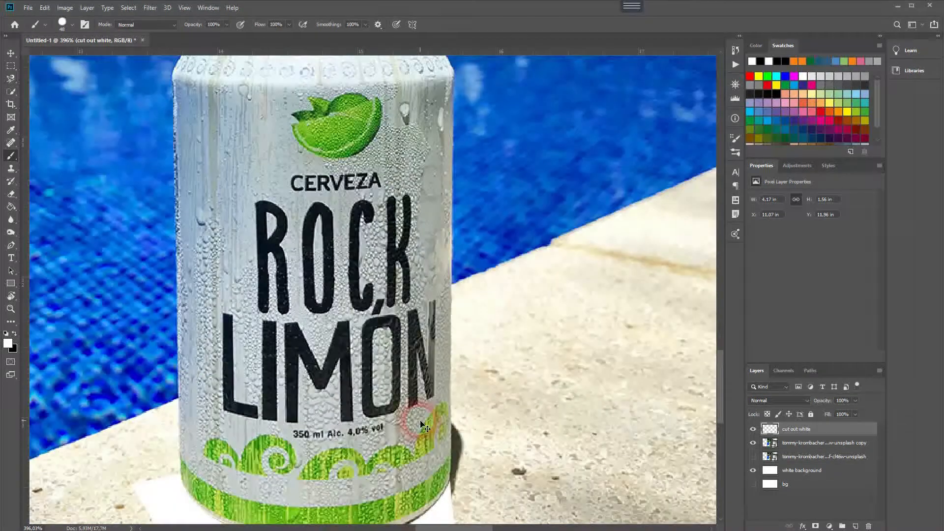
key("ctrl+0")
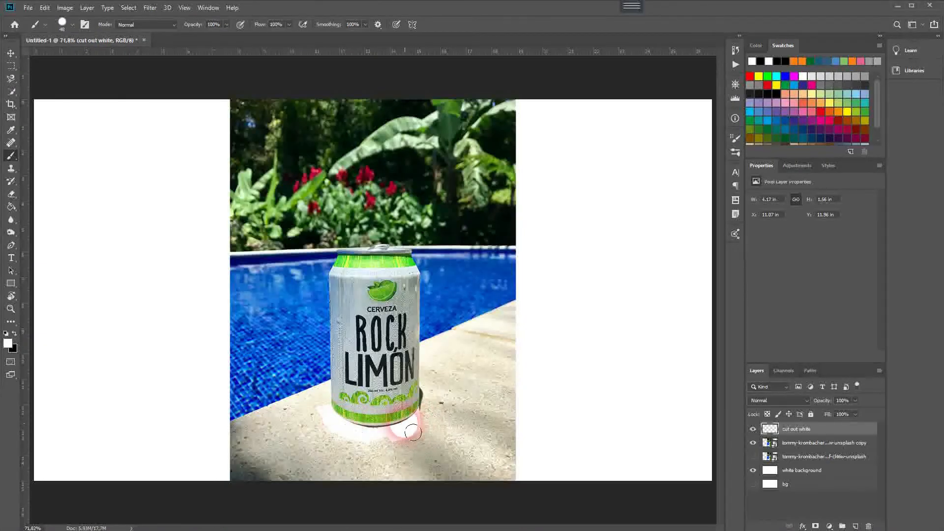
- Start a new pen path on the can's lower right edge, just above the white-painted base area
scroll(390, 437, "up", 5)
scroll(390, 441, "up", 4)
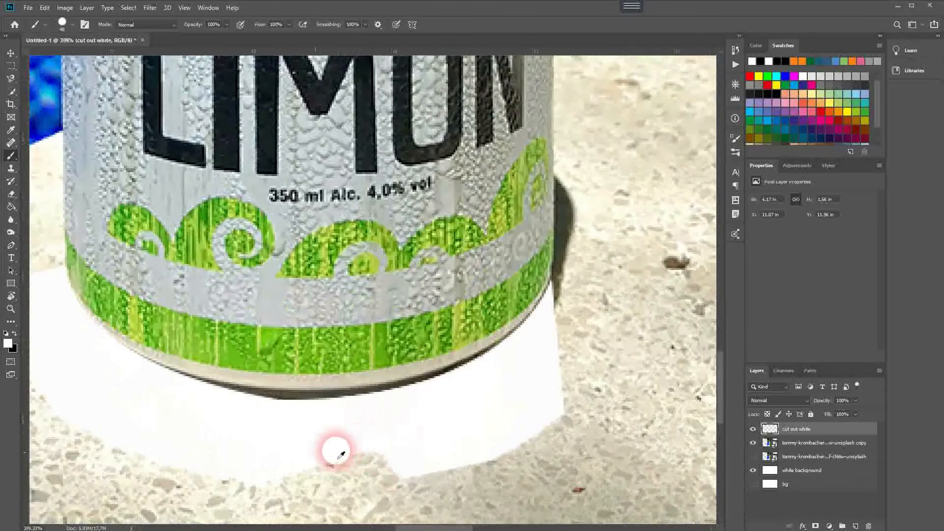
scroll(257, 453, "up", 5)
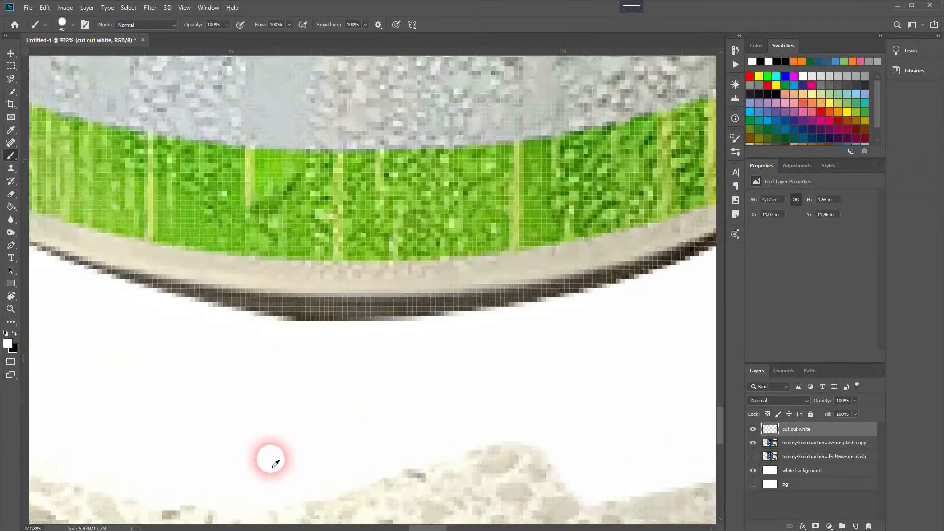
scroll(365, 396, "down", 6)
left_click_drag(659, 272, 404, 426)
left_click(130, 40)
left_click(11, 233)
left_click(11, 245)
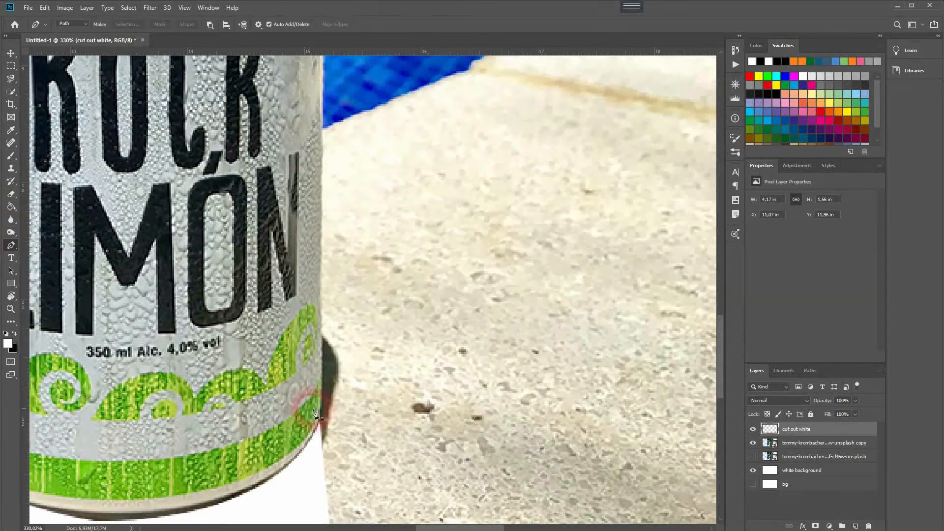
scroll(314, 410, "up", 3)
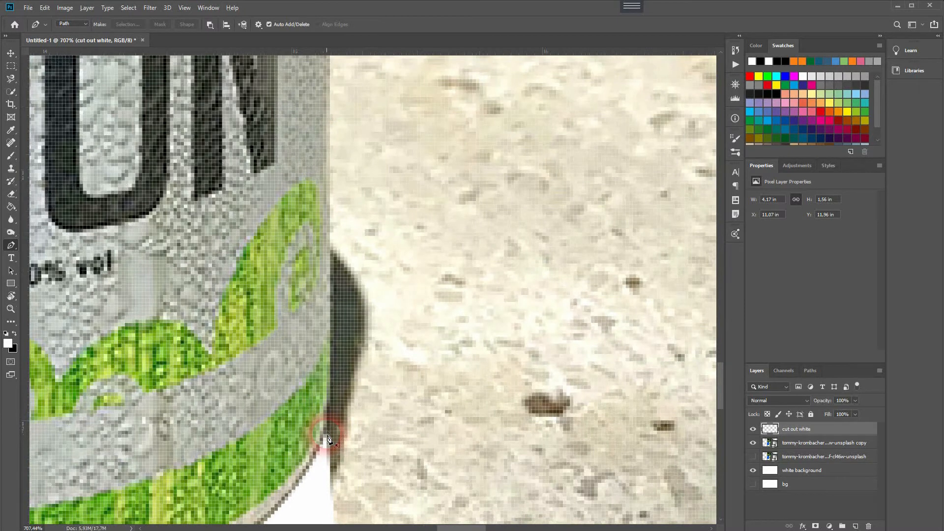
left_click(326, 435)
- Trace the can's right side up over the shoulder to the rim and close the path around the pool and floor beside it
left_click_drag(354, 199, 388, 521)
left_click_drag(420, 153, 425, 513)
left_click_drag(455, 135, 457, 461)
left_click(383, 133)
left_click_drag(587, 164, 516, 342)
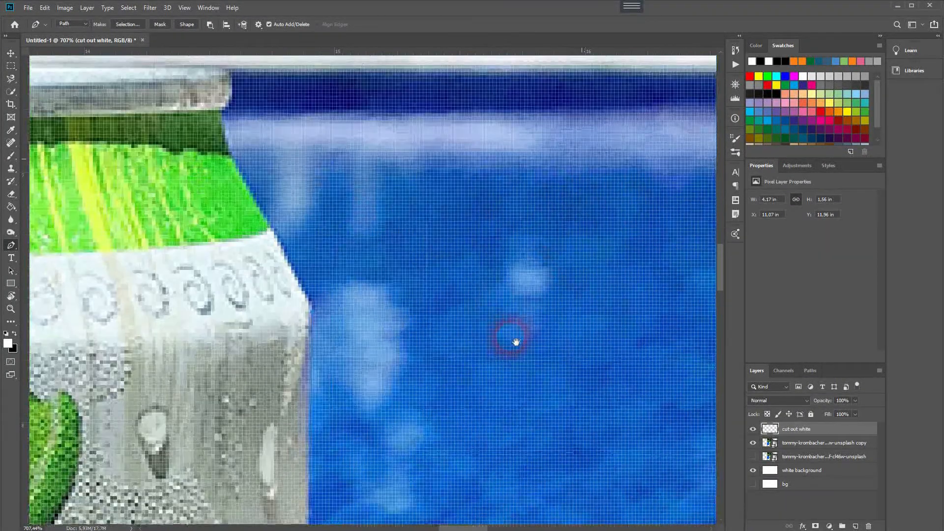
left_click(229, 153)
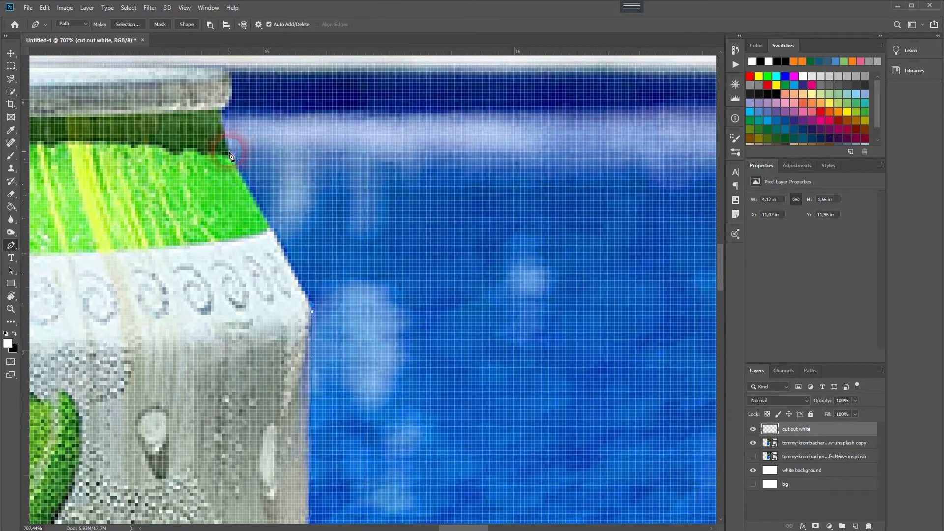
left_click(217, 100)
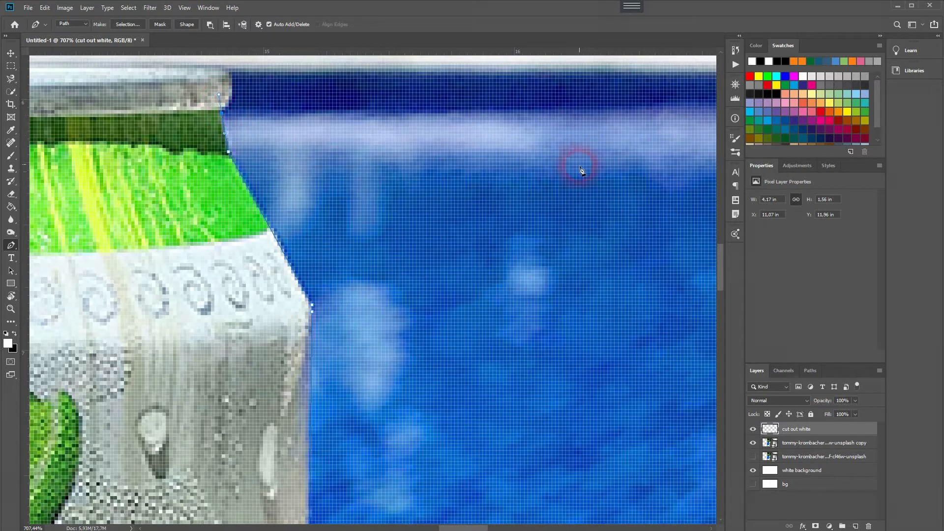
left_click(635, 165)
key("ctrl+0")
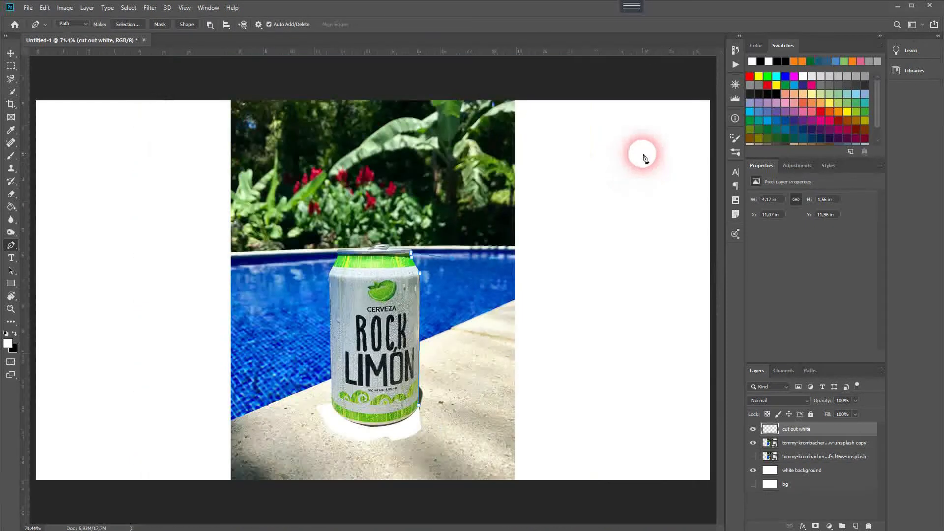
left_click(418, 406)
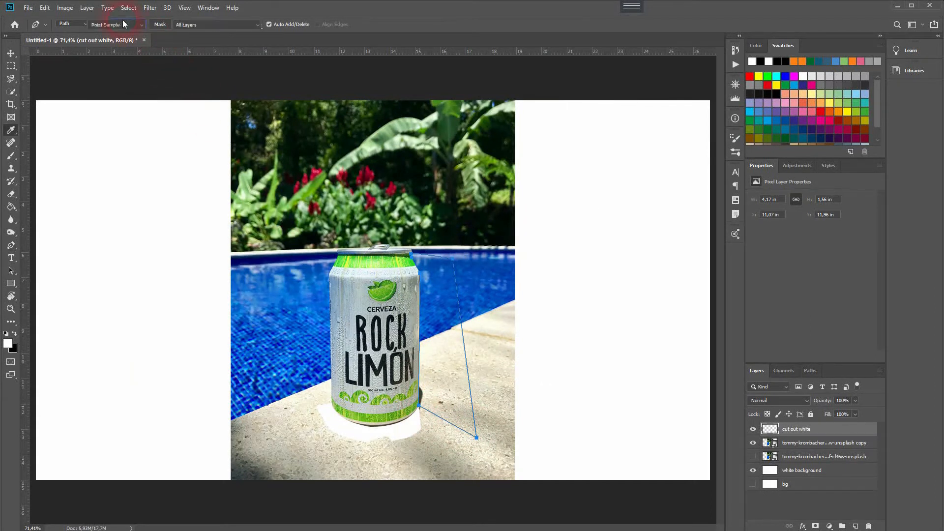
- Turn the right side path into a selection and invert it
left_click(124, 24)
left_click(366, 196)
left_click(130, 8)
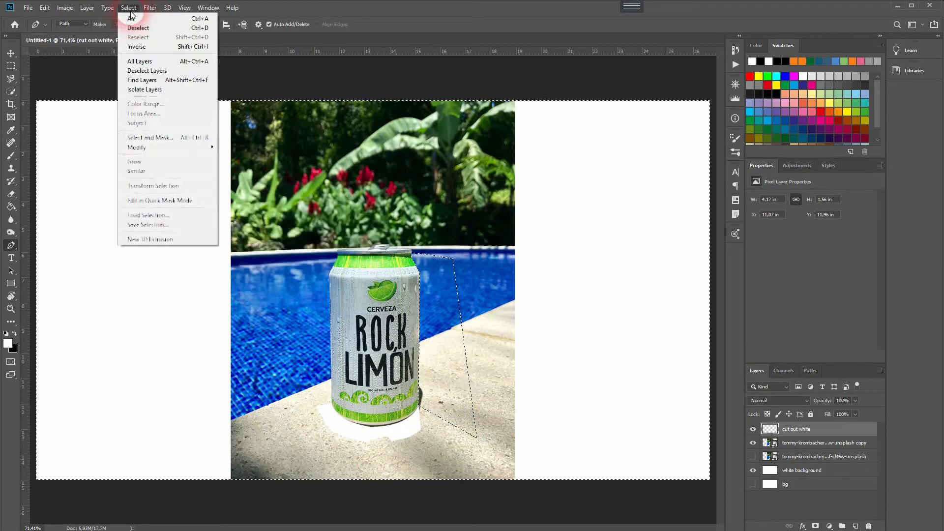
left_click(152, 46)
- Brush white along the can's whole right side within the selection, and deselect
key("b")
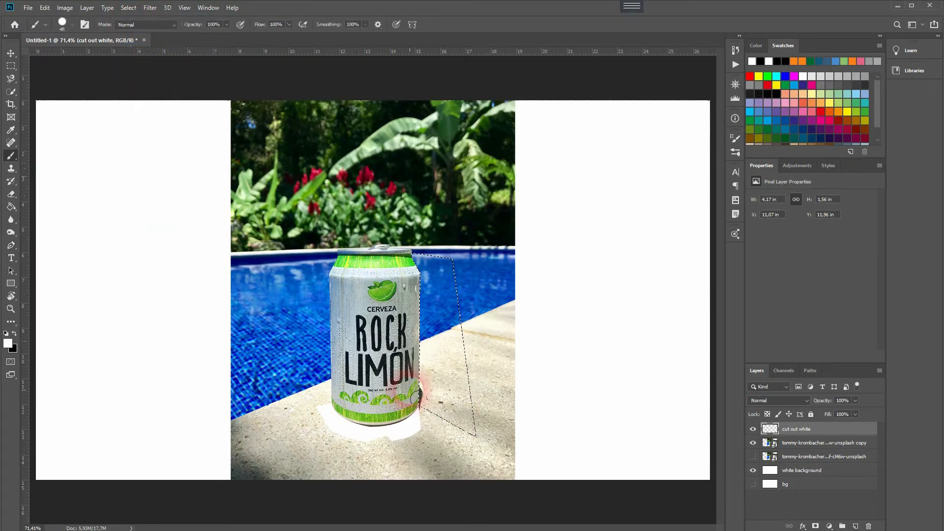
left_click_drag(421, 409, 431, 261)
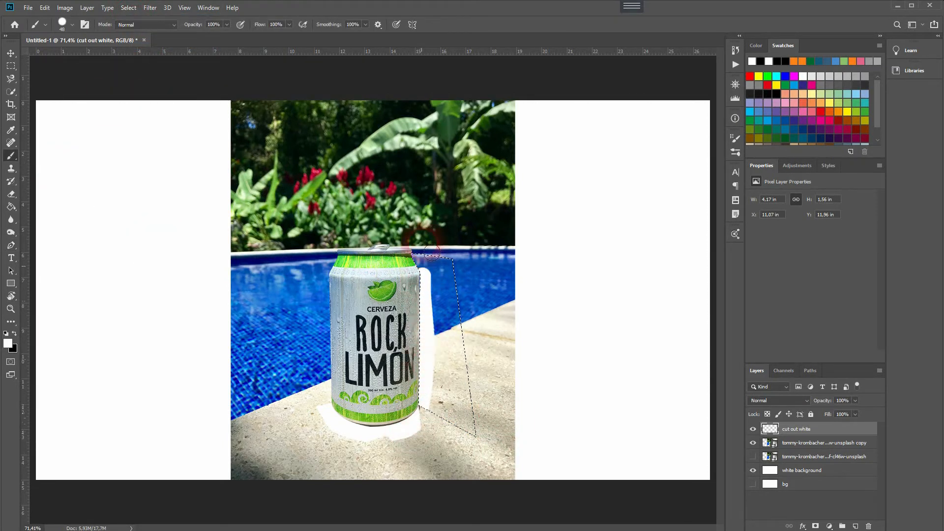
scroll(423, 281, "up", 3)
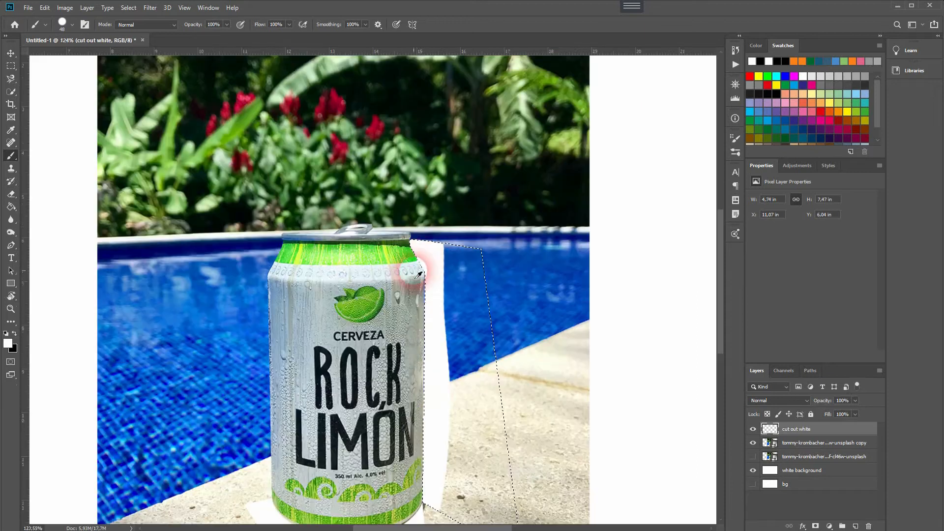
mouse_move(436, 413)
left_mouse_down()
mouse_move(443, 509)
mouse_move(487, 526)
left_mouse_up()
key("ctrl+d")
left_click_drag(488, 458, 387, 200)
- Enclose the leftover gap at the can's lower right corner in a pen path selection and paint it white
scroll(385, 344, "up", 7)
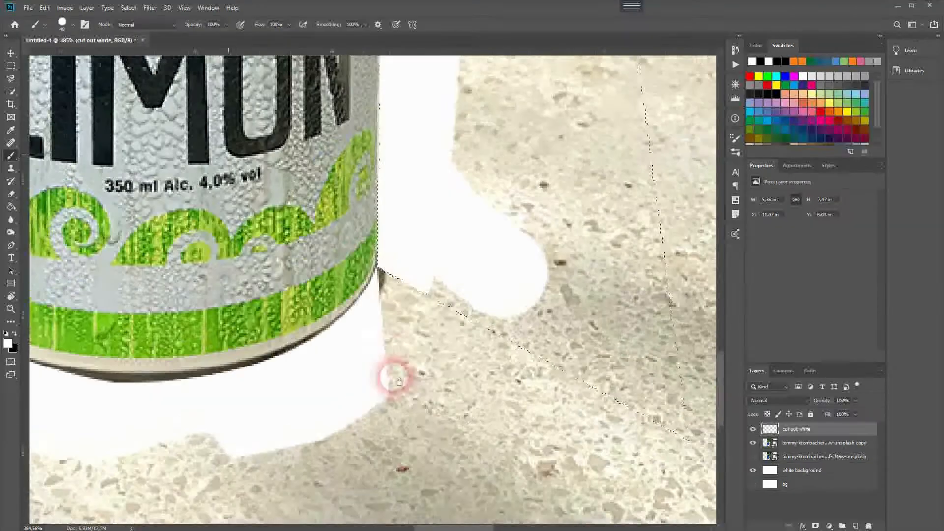
key("p")
left_click(479, 407)
left_click(559, 216)
left_click(375, 252)
key("ctrl+Return")
key("b")
left_click(128, 8)
left_click_drag(419, 291, 492, 389)
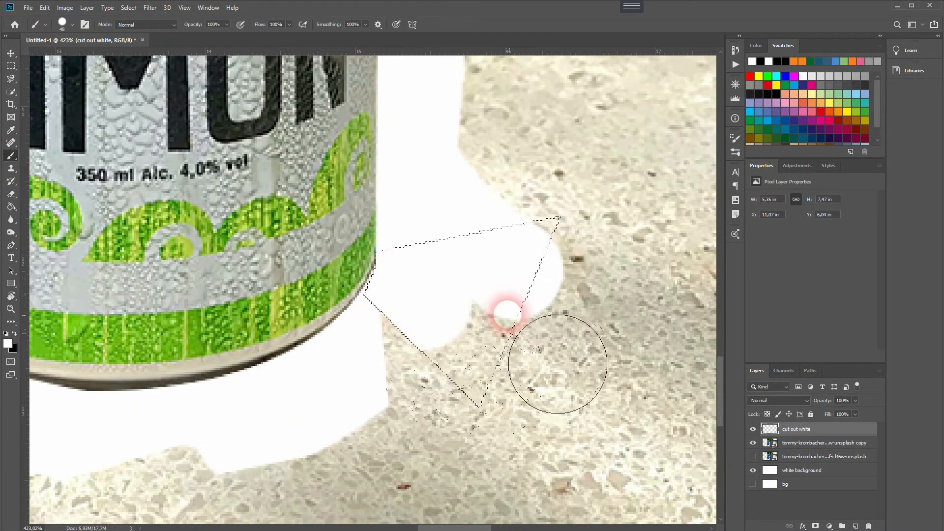
key("ctrl+d")
- Trace the can's left side up to the rim with a closed pen path and turn it into a selection for brushing
scroll(428, 437, "down", 10)
key("p")
scroll(376, 422, "up", 9)
left_click_drag(270, 350, 344, 492)
scroll(349, 185, "up", 6)
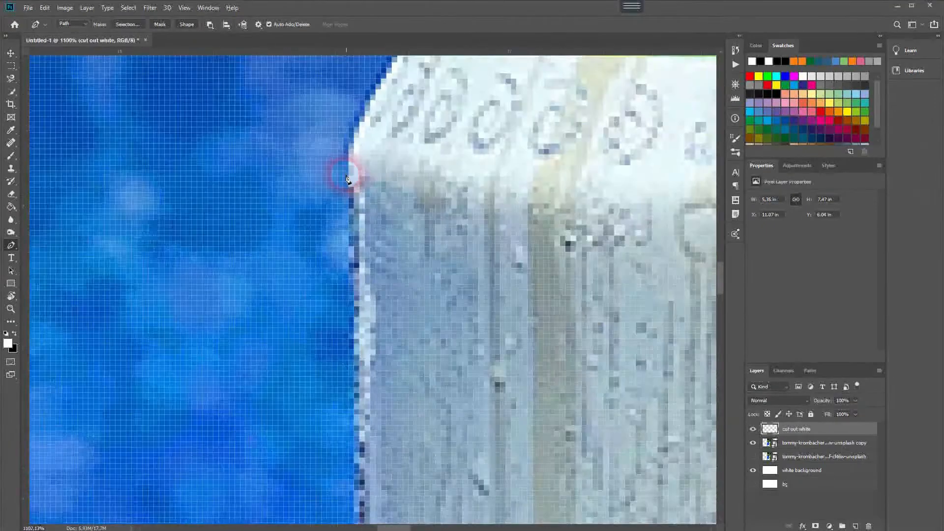
left_click_drag(349, 187, 270, 411)
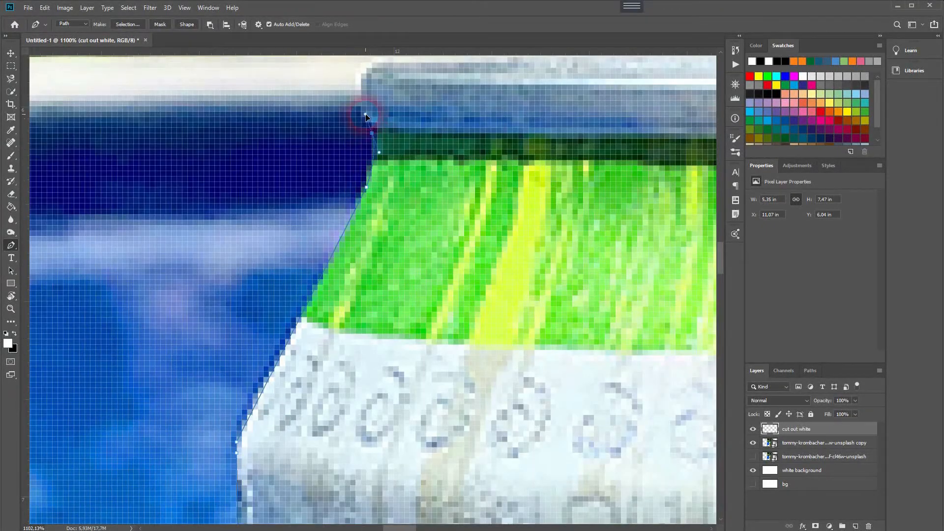
left_click(55, 199)
scroll(204, 375, "down", 10)
left_click(306, 438)
left_click(333, 406)
key("ctrl+Return")
key("b")
scroll(325, 413, "up", 4)
left_click_drag(349, 416, 353, 325)
key("ctrl+z")
- Invert the selection and paint the pool strip along the can's left side white
left_click(129, 7)
left_click(137, 48)
mouse_move(327, 390)
left_mouse_down()
mouse_move(371, 94)
mouse_move(335, 114)
left_mouse_up()
scroll(324, 454, "up", 3)
scroll(257, 147, "up", 3)
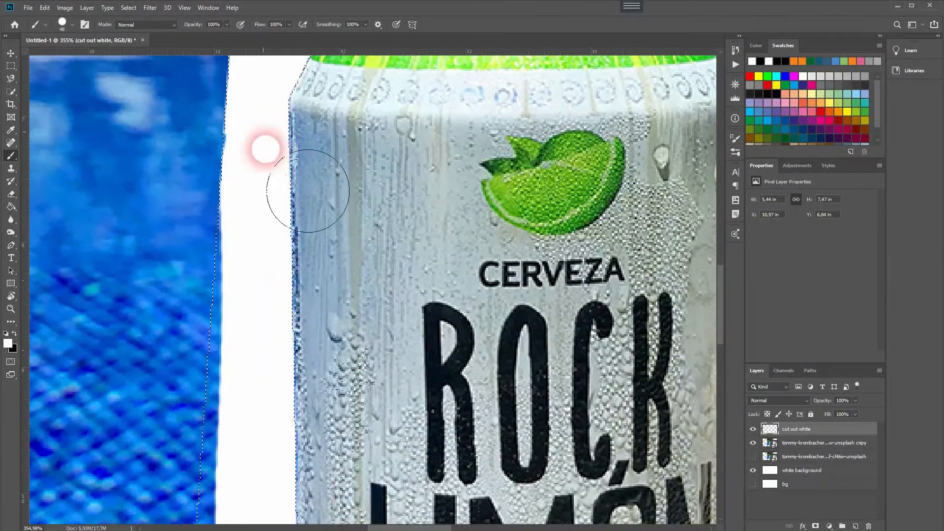
scroll(263, 305, "up", 2)
scroll(222, 468, "down", 8)
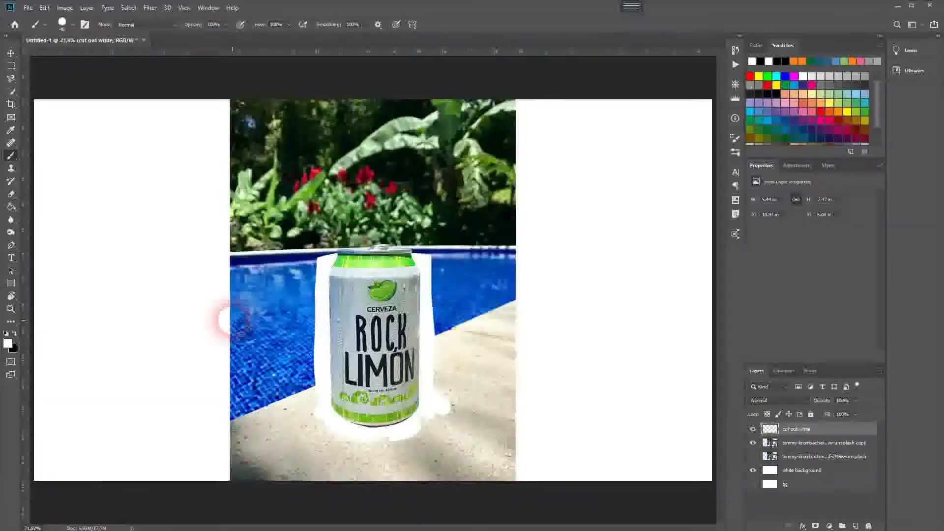
- Draw a closed pen path around the background at the left end of the can's rim
scroll(295, 324, "up", 10)
key("p")
left_click(163, 300)
left_click(226, 382)
left_click(295, 320)
- Turn the path at the rim's left end into an inverted selection and paint it white
left_click(128, 24)
left_click(129, 8)
left_click(138, 48)
key("b")
left_click_drag(364, 267, 196, 231)
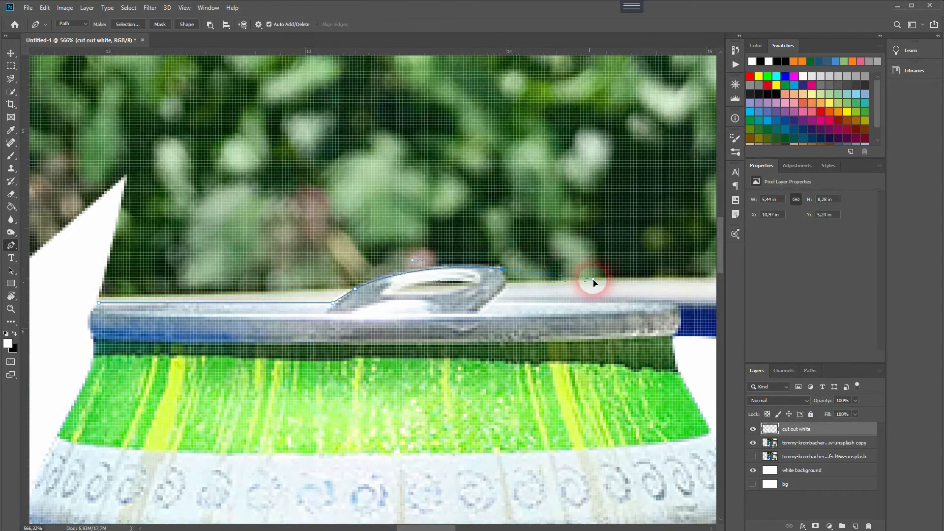
- Close the pen path running along the lid's left half and over the pull tab, and turn it into a selection
left_click(99, 303)
left_click(127, 24)
left_click(367, 196)
- Invert the selection, paint the background above the lid's left half and pull tab white, and deselect
left_click(129, 8)
left_click(152, 48)
key("b")
mouse_move(123, 244)
left_mouse_down()
mouse_move(259, 278)
mouse_move(529, 262)
mouse_move(121, 225)
left_mouse_up()
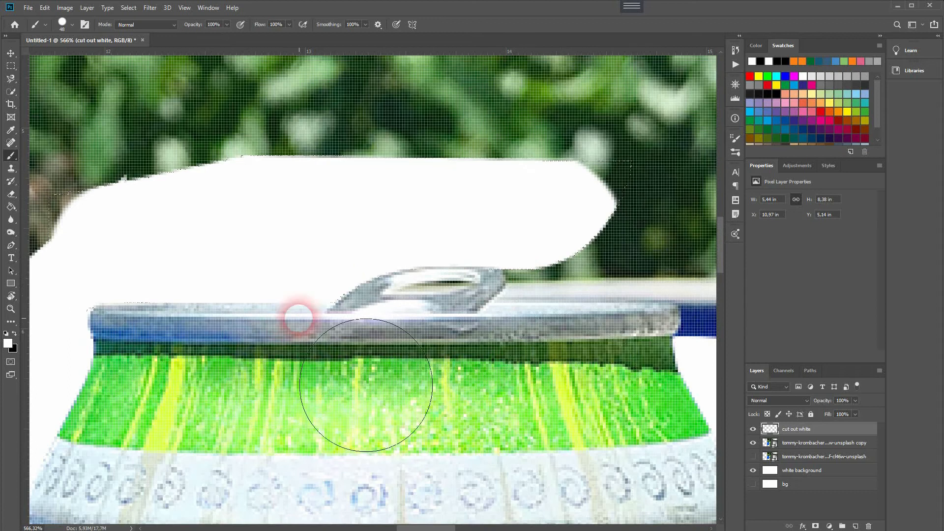
key("ctrl+d")
- Draw a closed pen path around the background at the pull tab's right tip and turn it into a selection
key("p")
left_click(494, 269)
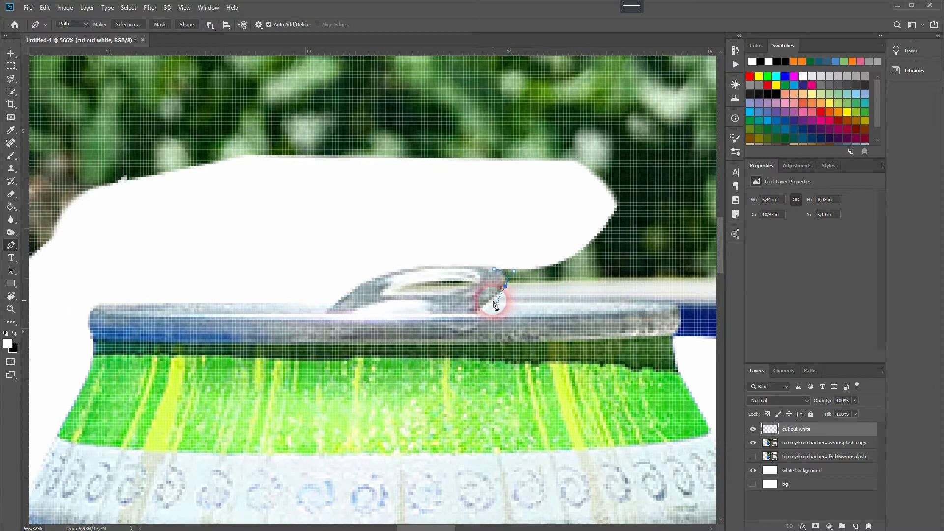
left_click(494, 269)
left_click(128, 24)
left_click(363, 182)
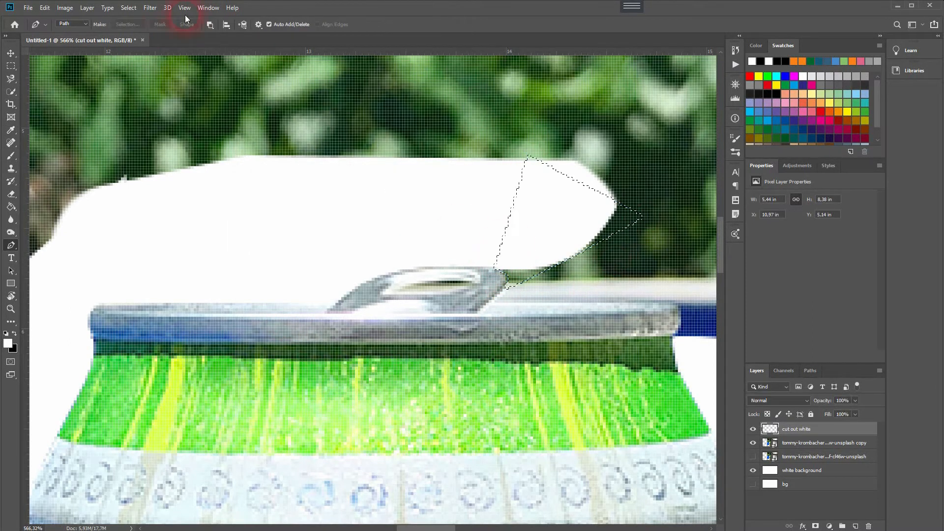
- Invert the selection, paint the background beside the pull tab's right tip white, and deselect
left_click(128, 8)
left_click(153, 48)
key("b")
left_click_drag(441, 207, 585, 236)
key("ctrl+d")
- Draw a closed pen path from the pull tab along the lid's right half, around the rim's end and back through the background
key("p")
left_click(493, 303)
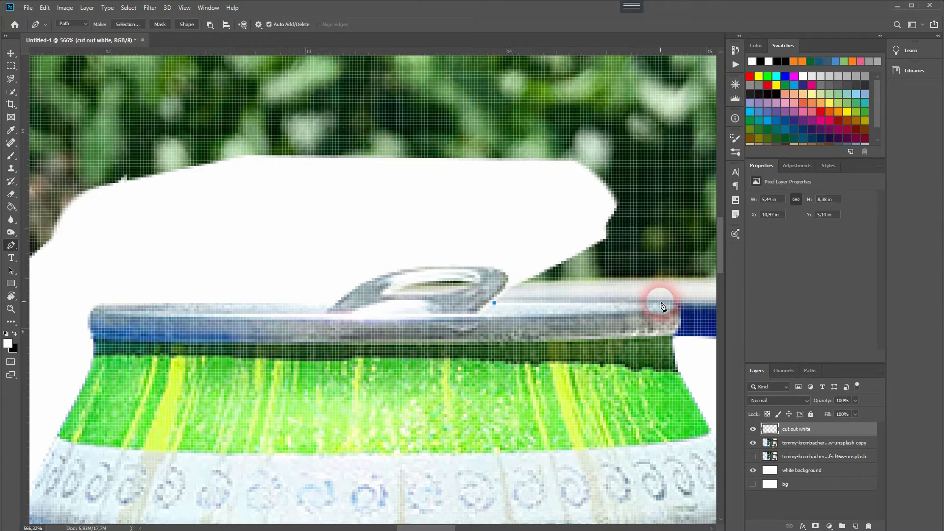
left_click(667, 301)
left_click_drag(667, 270, 429, 230)
left_click(566, 328)
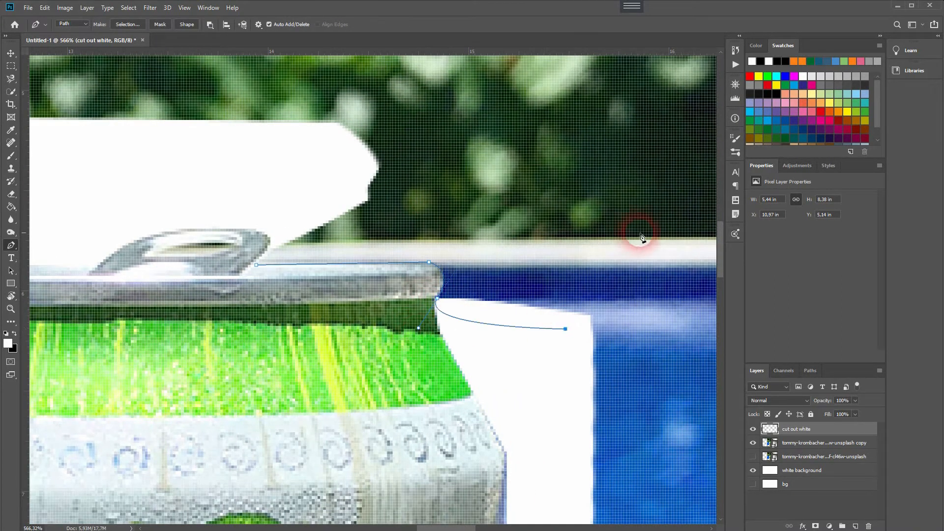
left_click(232, 125)
left_click(304, 205)
left_click(276, 248)
left_click(256, 265)
- Turn the lid's right half path into an inverted selection, paint the background there white, and deselect
left_click(130, 24)
key("Return")
left_click(129, 8)
left_click(128, 8)
key("b")
mouse_move(281, 248)
left_mouse_down()
mouse_move(633, 273)
mouse_move(452, 160)
left_mouse_up()
key("ctrl+d")
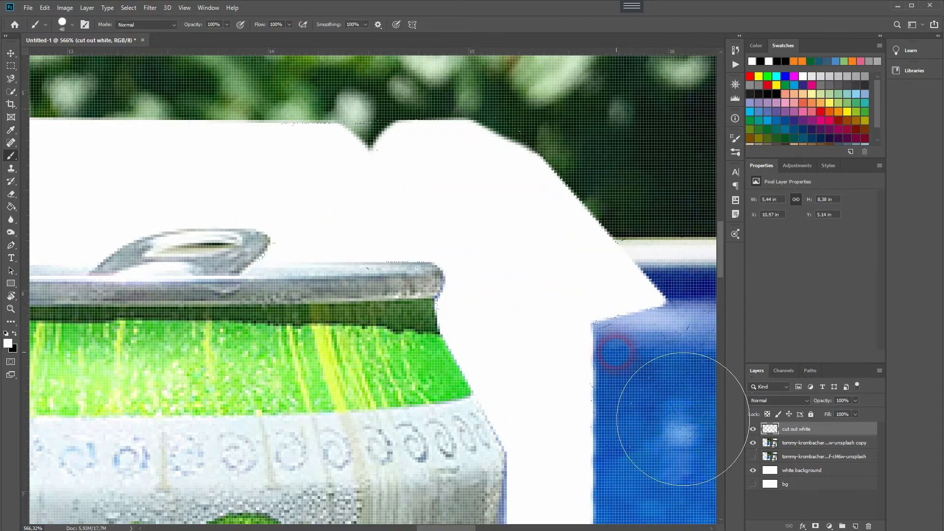
- Draw a closed pen path around the opening inside the pull tab, with a curved upper edge
key("ctrl+0")
scroll(411, 275, "up", 10)
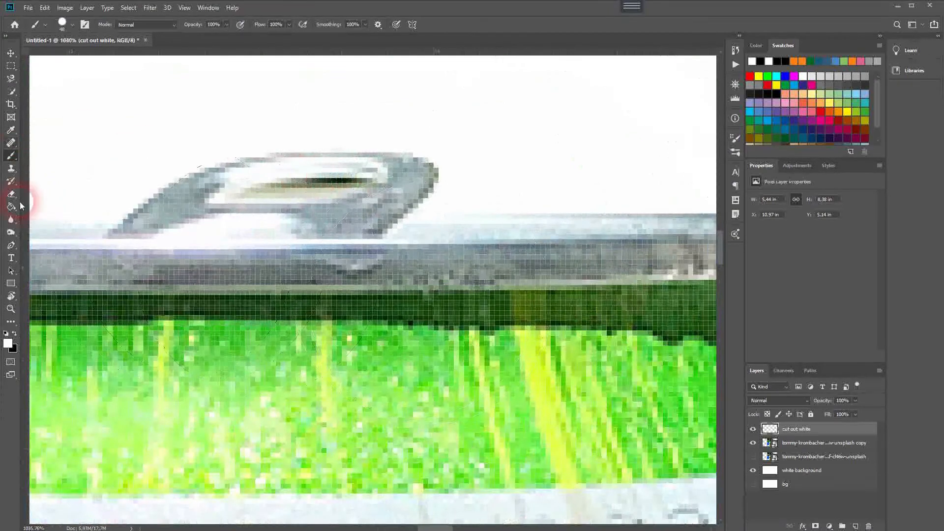
key("p")
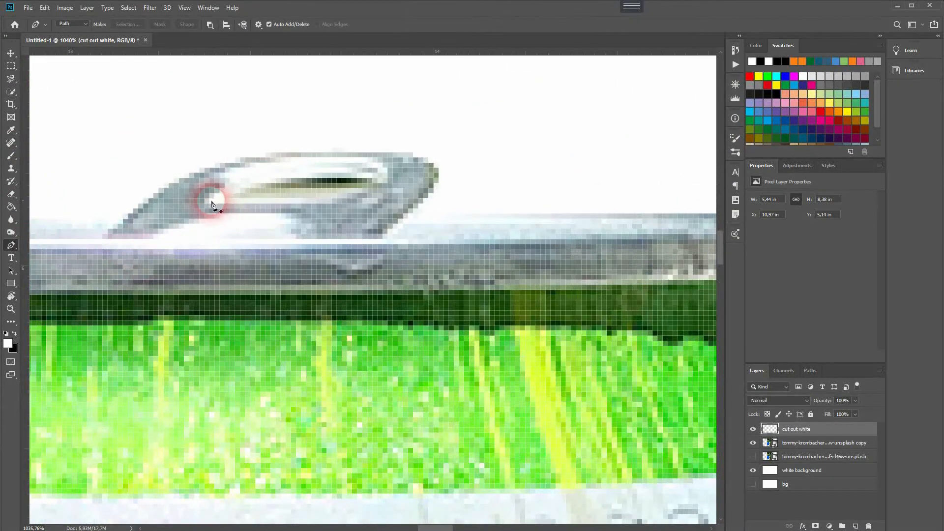
left_click(209, 199)
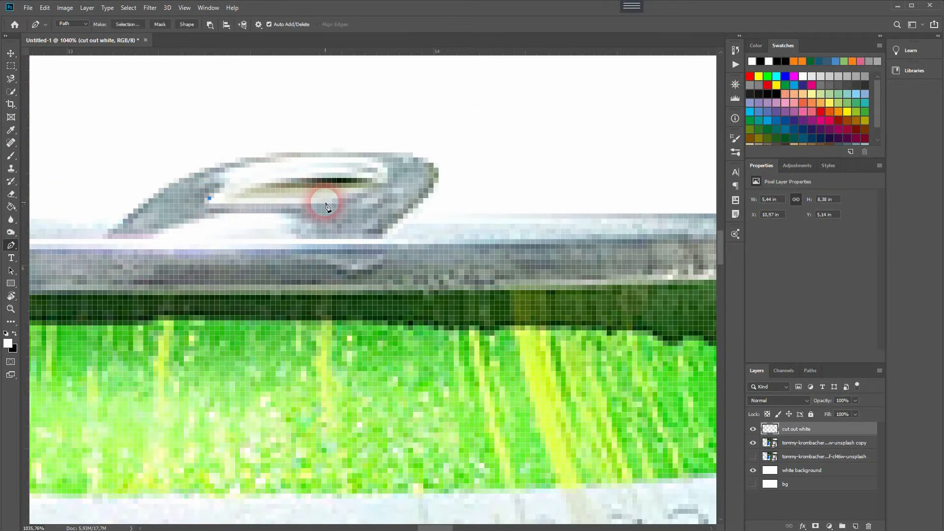
left_click(326, 203)
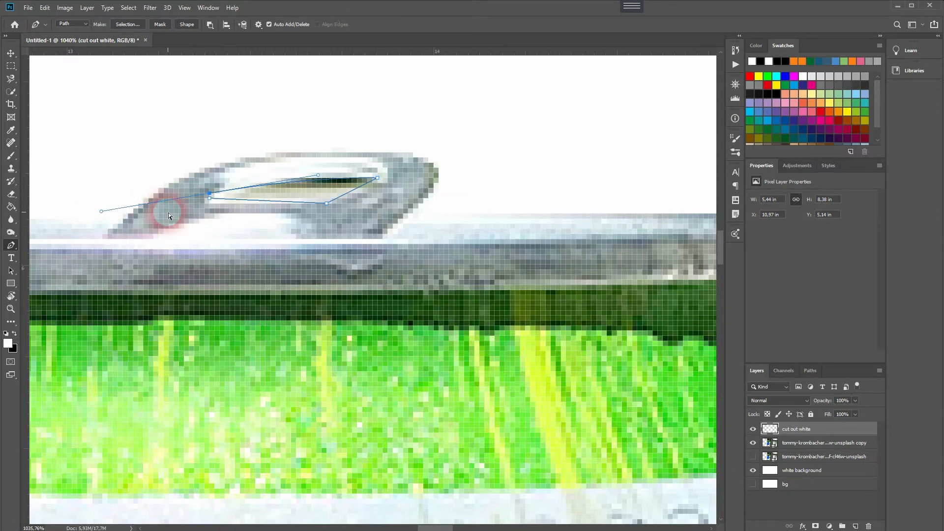
key("ctrl+z")
left_click_drag(209, 198, 147, 219)
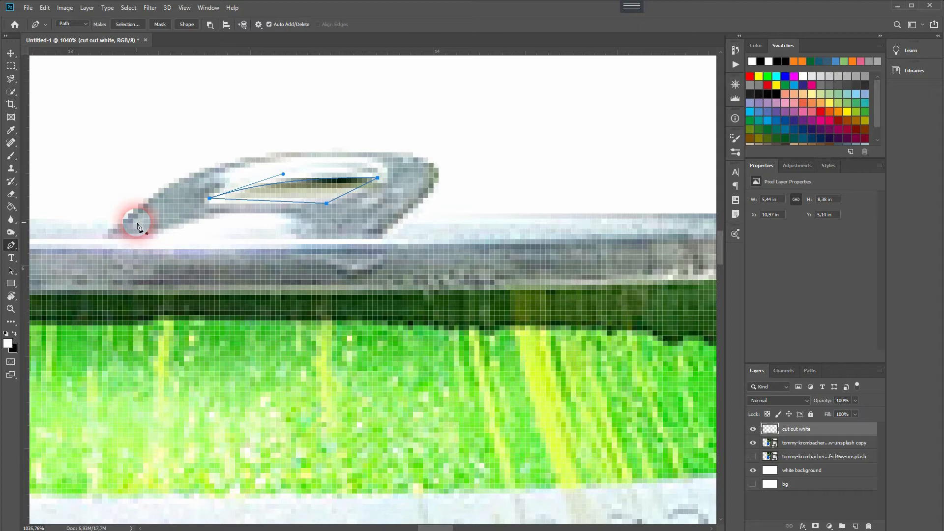
- Turn the path around the pull tab's opening into an inverted selection and paint the opening white
left_click(133, 24)
left_click(367, 196)
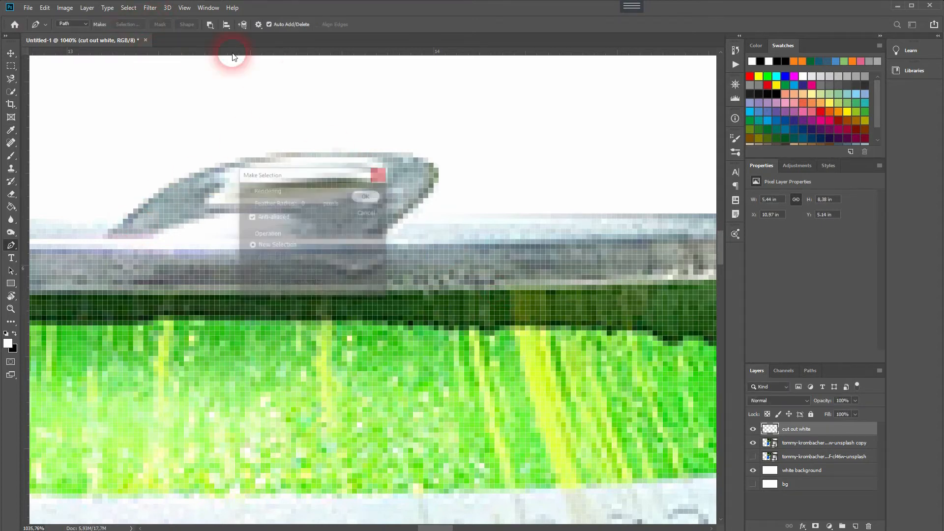
left_click(129, 8)
left_click(151, 49)
key("b")
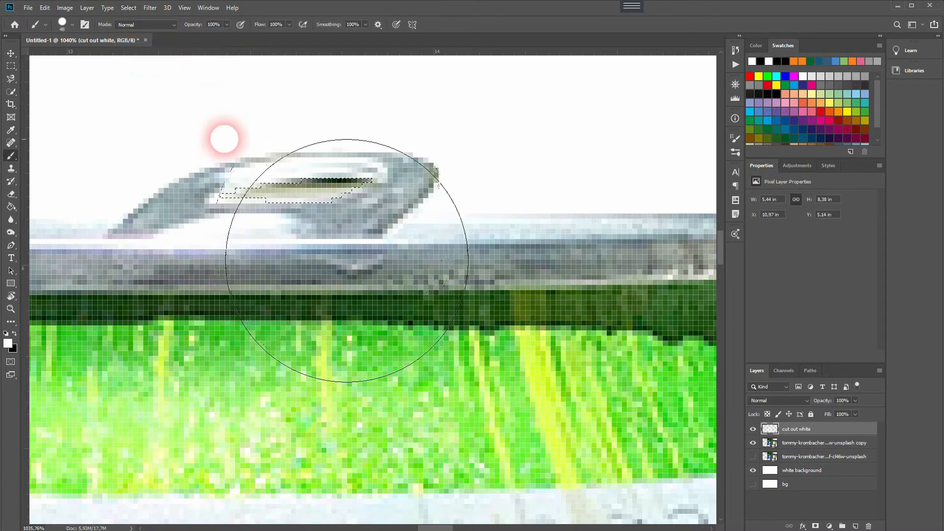
key("ctrl+0")
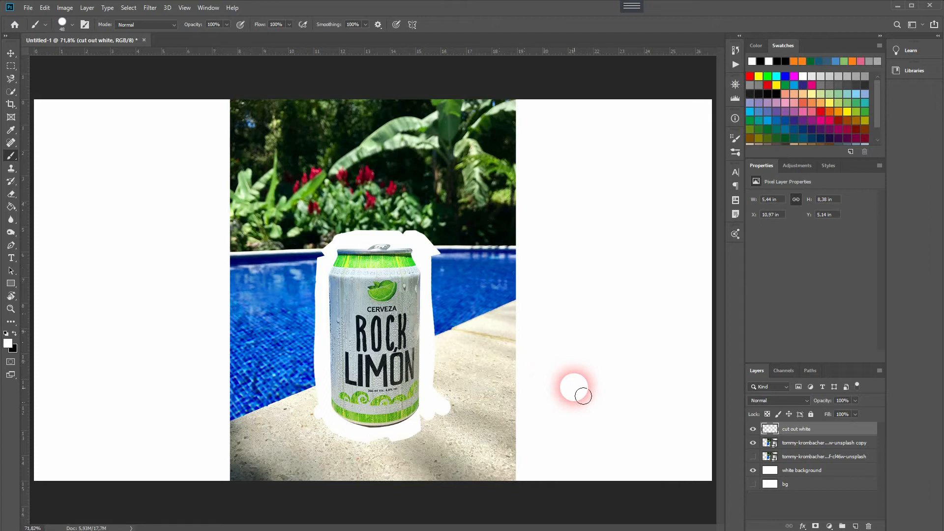
- Start a loose pen path in the white margin at the can's lower right and run it up the right side to the shoulder
key("p")
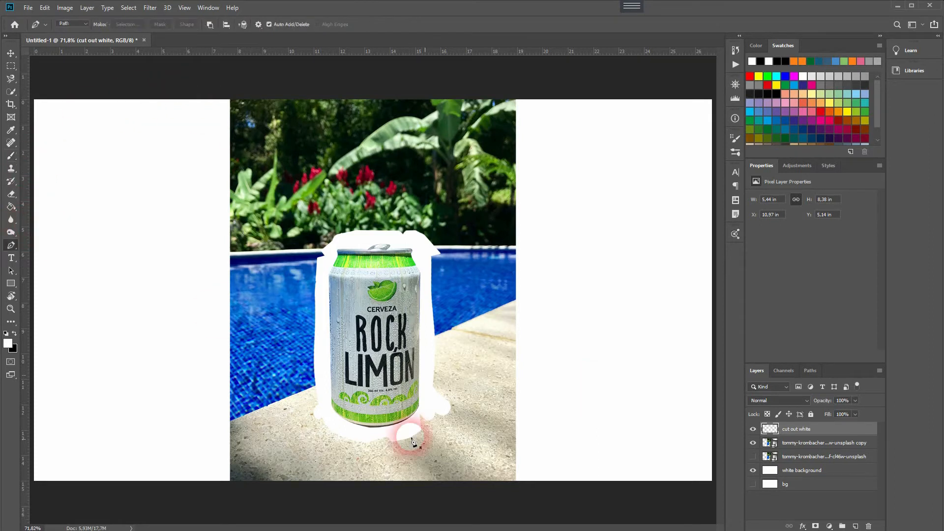
scroll(431, 413, "up", 2)
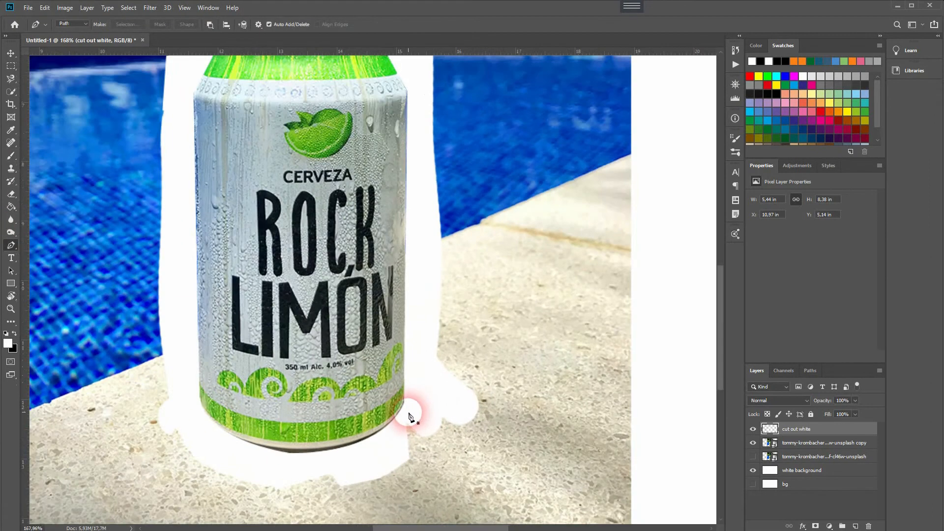
left_click(393, 427)
left_click(412, 400)
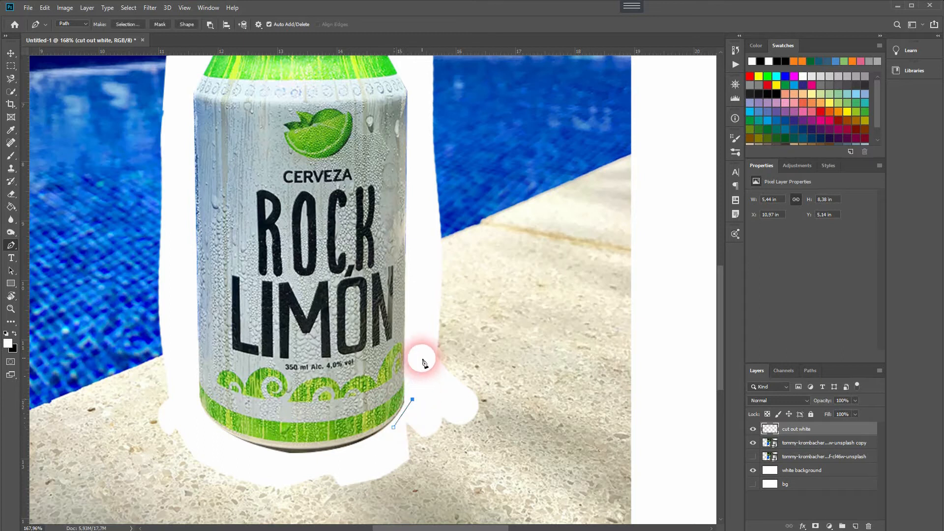
left_click(416, 227)
left_click_drag(426, 178, 447, 313)
left_click(425, 217)
- Continue the pen path through the white margin over the lid to the rim's left end, replacing the anchor that cuts too close
left_click(404, 174)
left_click(354, 166)
left_click(261, 173)
left_click(207, 202)
scroll(219, 191, "up", 5)
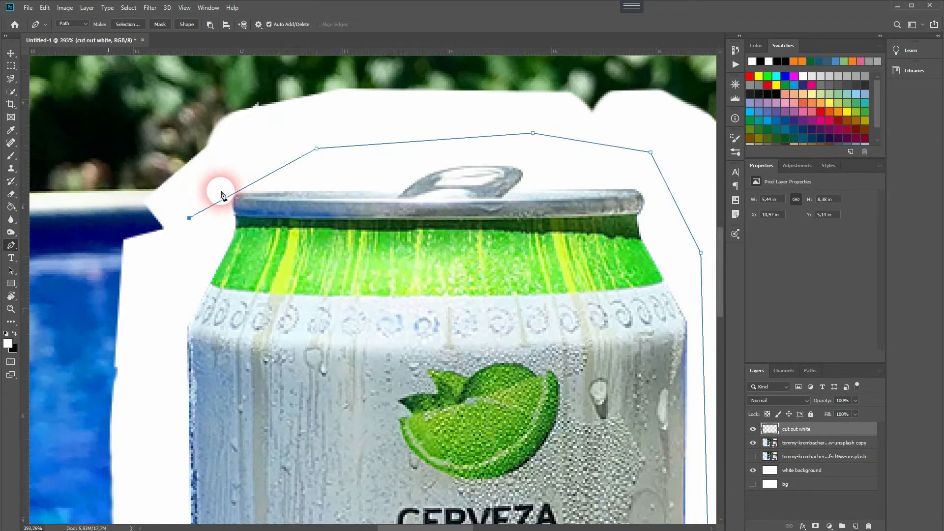
key("ctrl+z")
left_click(245, 169)
left_click(201, 189)
- Extend the pen path down the white margin along the can's left side
left_click(165, 310)
left_click(157, 425)
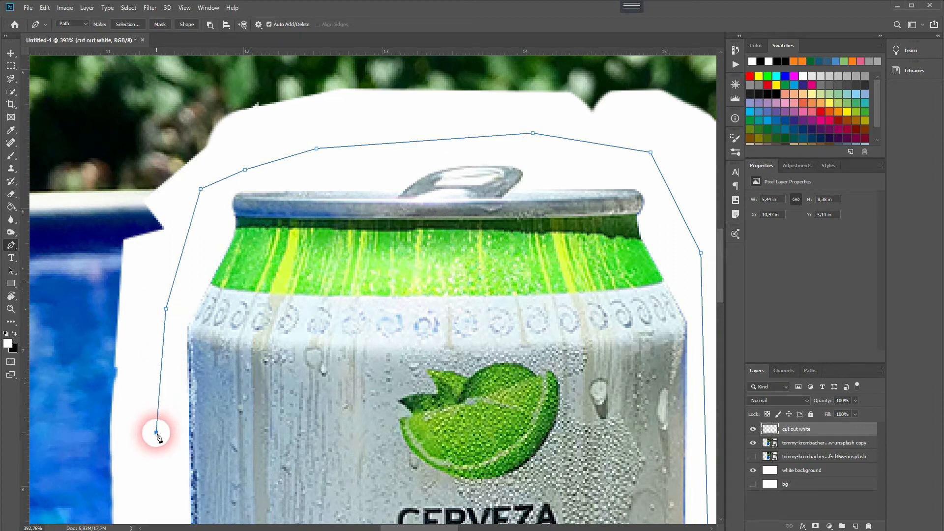
scroll(163, 126, "down", 5)
left_click(157, 359)
left_click(156, 434)
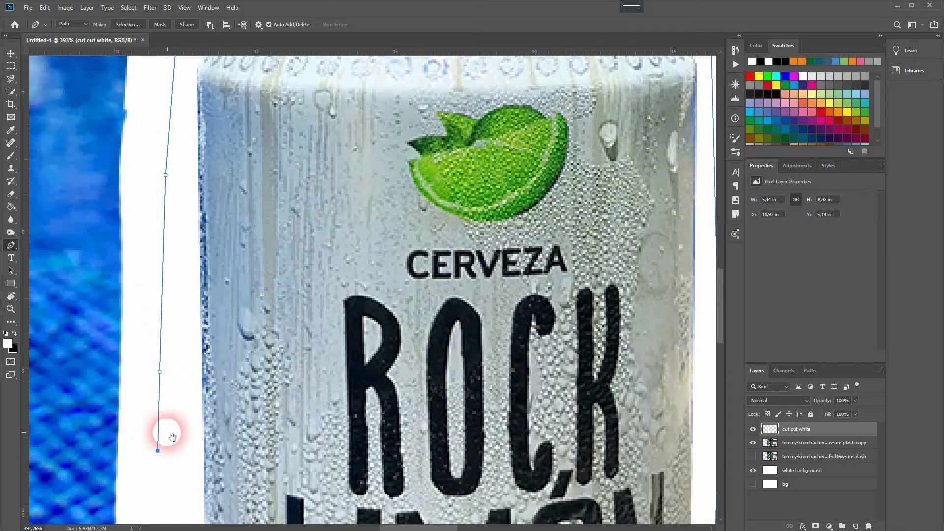
scroll(162, 432, "down", 6)
left_click(144, 422)
- Carry the pen path around the can's lower left and beneath its base, closing it at the starting point
scroll(132, 371, "down", 7)
left_click(130, 113)
left_click(176, 262)
left_click(244, 276)
left_click(311, 283)
left_click(442, 286)
left_click(574, 260)
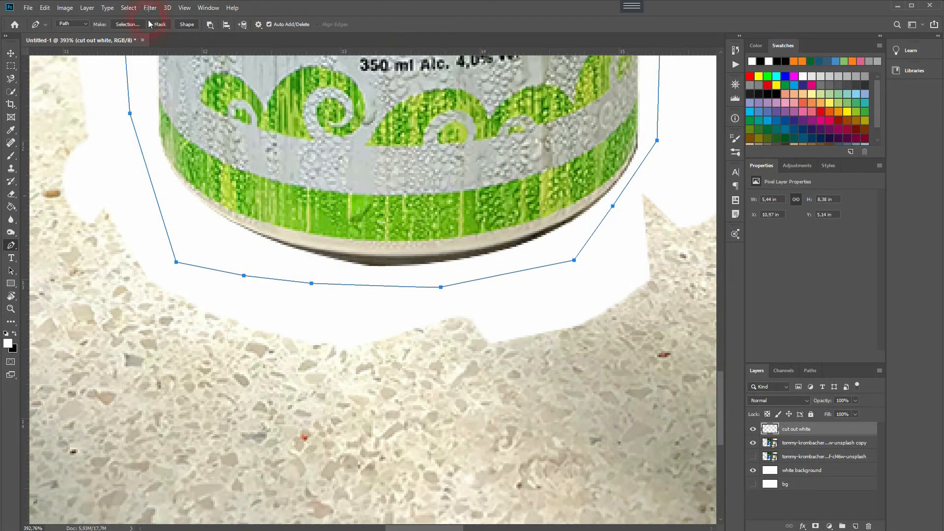
- Turn the path around the can into an inverted selection with feather 0 and fill the remaining photo background with white
left_click(132, 25)
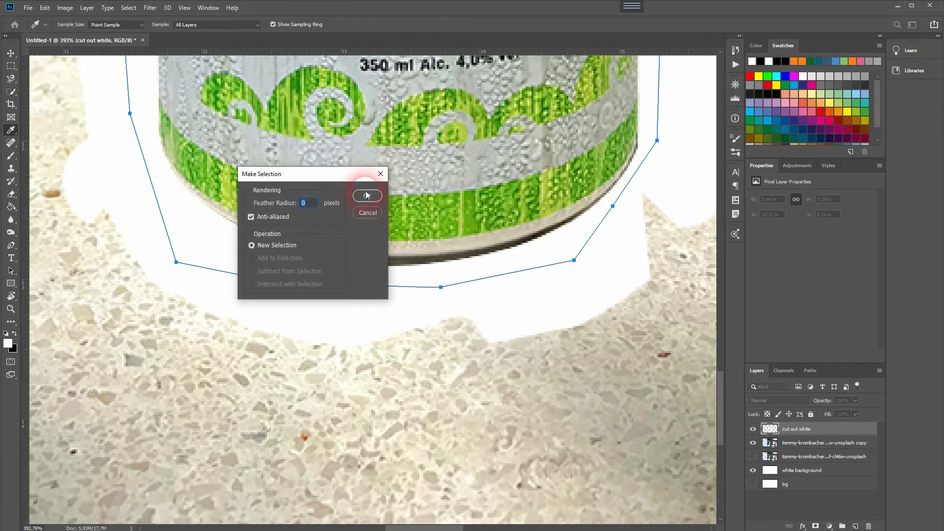
left_click(366, 195)
key("ctrl+0")
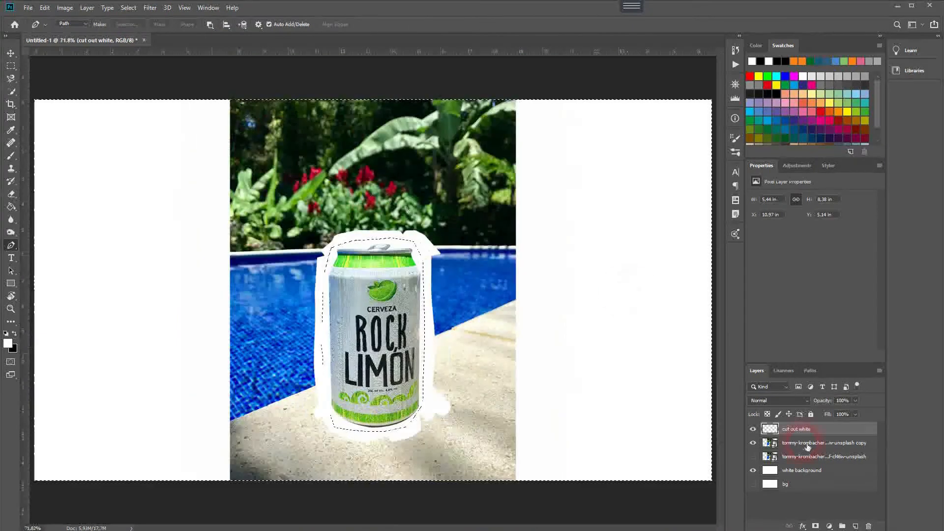
left_click(11, 206)
left_click(479, 327)
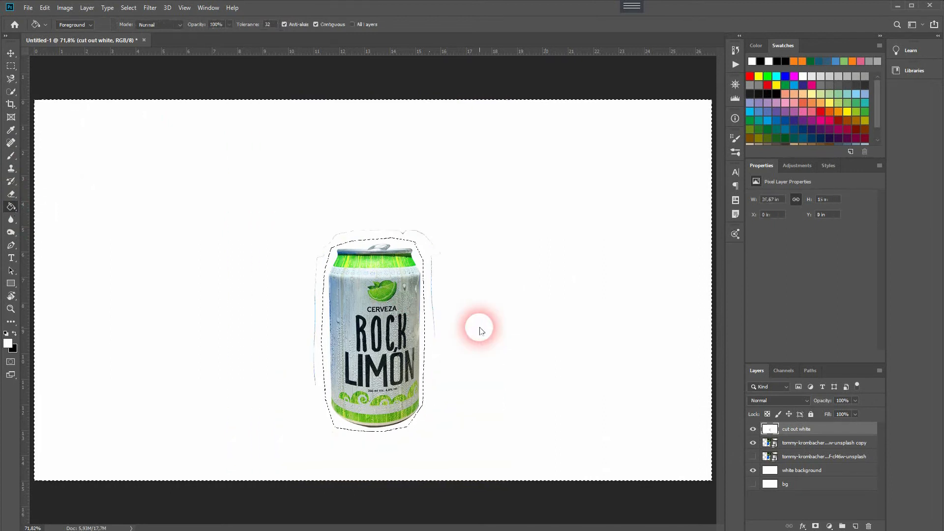
- Deselect and brush white over the faint leftover outlines around the can
left_click(11, 157)
scroll(439, 277, "up", 6)
mouse_move(436, 207)
left_mouse_down()
mouse_move(461, 381)
mouse_move(461, 497)
mouse_move(468, 213)
mouse_move(406, 154)
mouse_move(280, 131)
mouse_move(156, 139)
mouse_move(202, 145)
mouse_move(84, 186)
mouse_move(99, 432)
left_mouse_up()
mouse_move(129, 399)
left_mouse_down()
mouse_move(159, 21)
mouse_move(148, 154)
left_mouse_up()
mouse_move(112, 190)
left_mouse_down()
mouse_move(129, 479)
mouse_move(151, 496)
left_mouse_up()
left_click_drag(126, 378, 78, 226)
mouse_move(105, 312)
left_mouse_down()
mouse_move(90, 277)
mouse_move(83, 307)
mouse_move(125, 390)
mouse_move(91, 300)
mouse_move(185, 406)
mouse_move(270, 432)
mouse_move(163, 382)
mouse_move(379, 377)
mouse_move(225, 399)
mouse_move(469, 314)
mouse_move(458, 264)
mouse_move(423, 228)
mouse_move(410, 269)
mouse_move(455, 333)
mouse_move(418, 135)
left_mouse_up()
left_click_drag(515, 218, 454, 370)
mouse_move(362, 358)
left_mouse_down()
mouse_move(374, 392)
mouse_move(343, 427)
mouse_move(579, 331)
left_mouse_up()
key("ctrl+0")
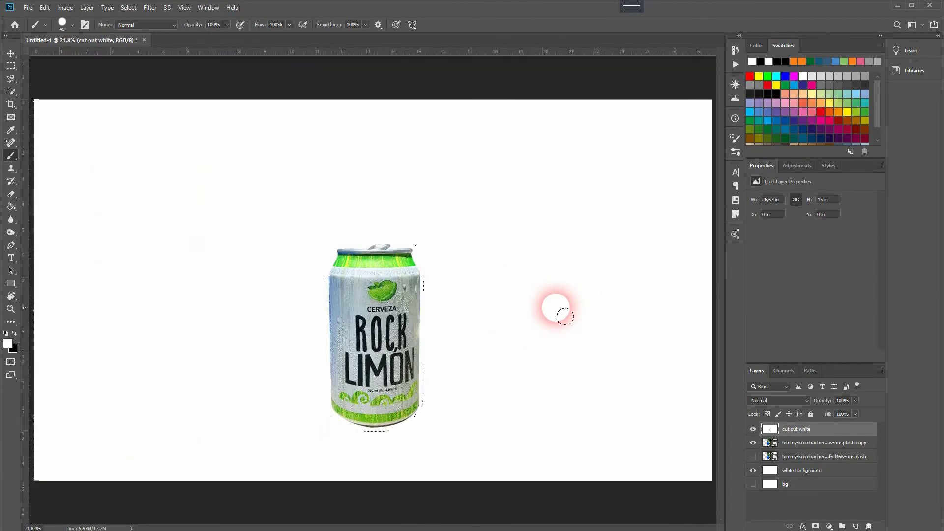
- Hide and show the cut out white layer to compare the cutout with the photo
left_click(11, 53)
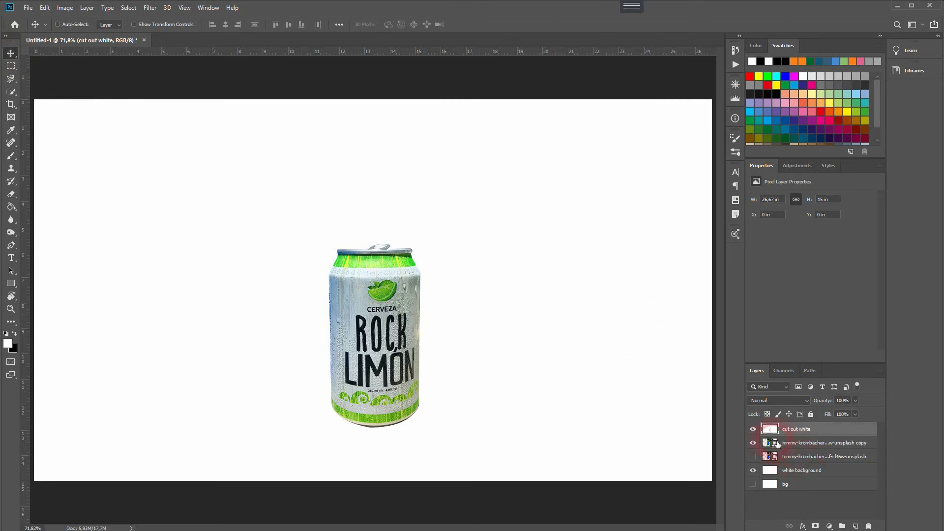
left_click(753, 430)
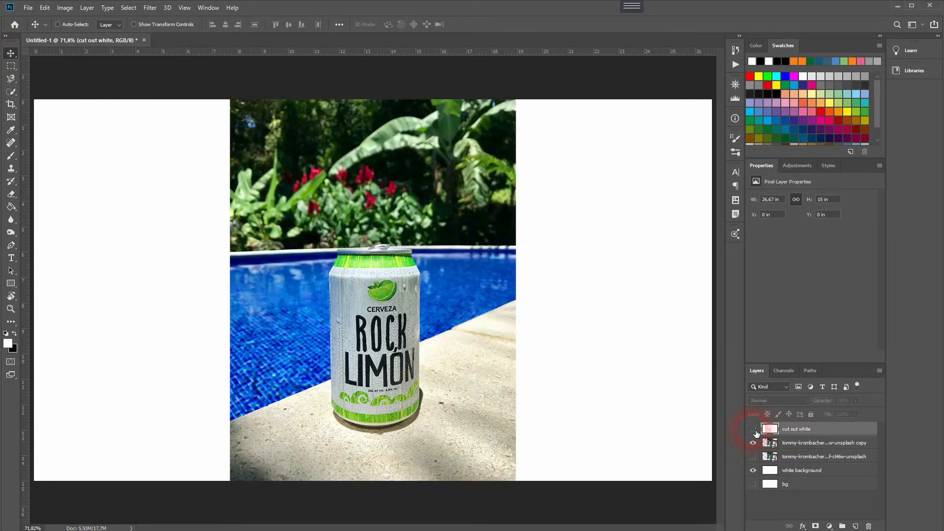
left_click(754, 430)
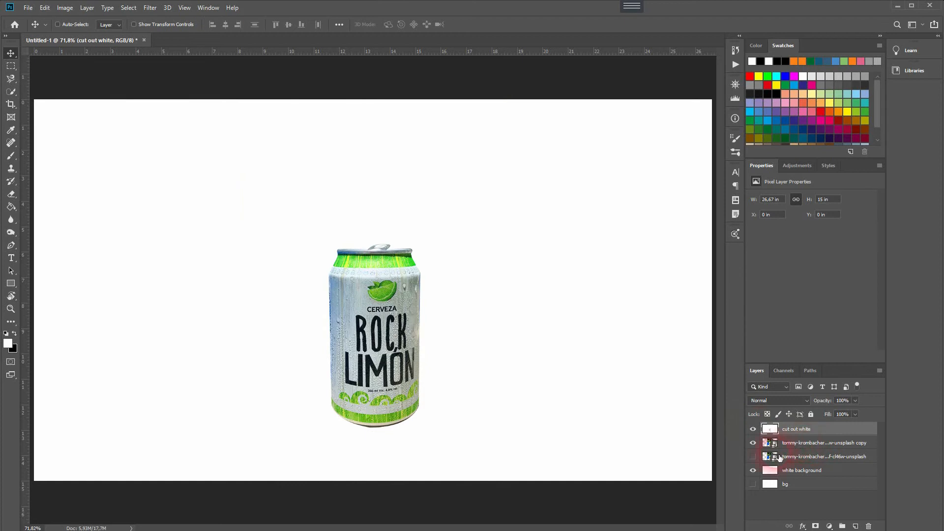
- Merge the cut out white layer with the photo copy and move the merged can to the canvas's right side
left_click(800, 444)
left_click(804, 431, "shift")
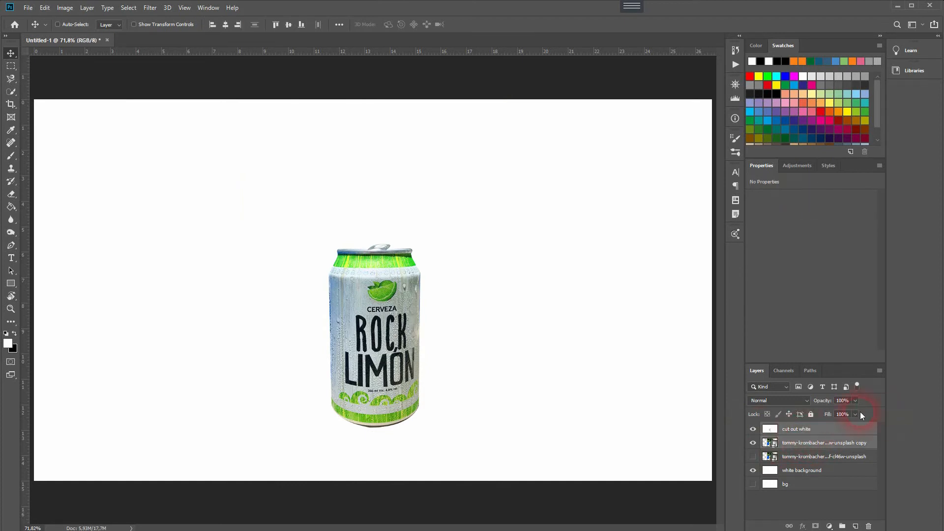
key("ctrl+e")
left_click_drag(386, 344, 578, 312)
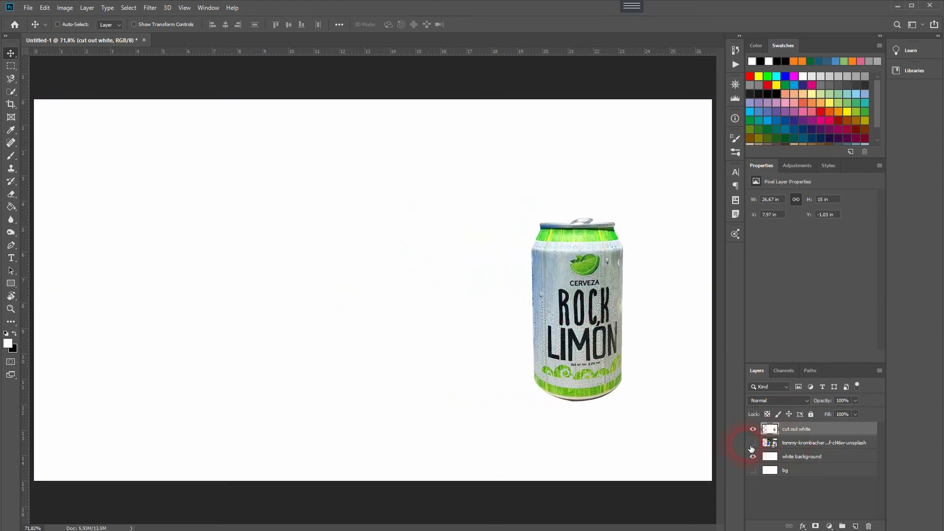
- Show the original photo layer, move the photo to the canvas's left edge opposite the cutout, and hide it again
left_click(756, 444)
left_click_drag(324, 475, 169, 457)
left_click(806, 444)
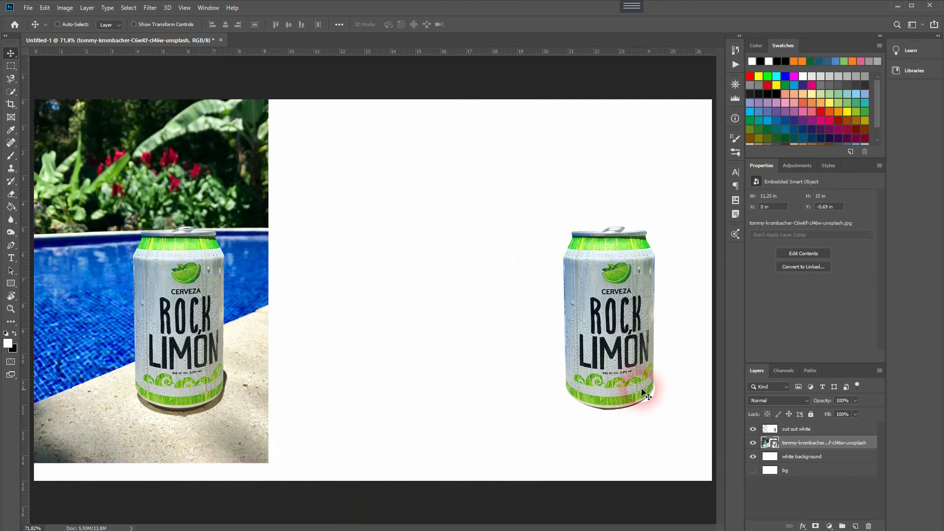
left_click(834, 430)
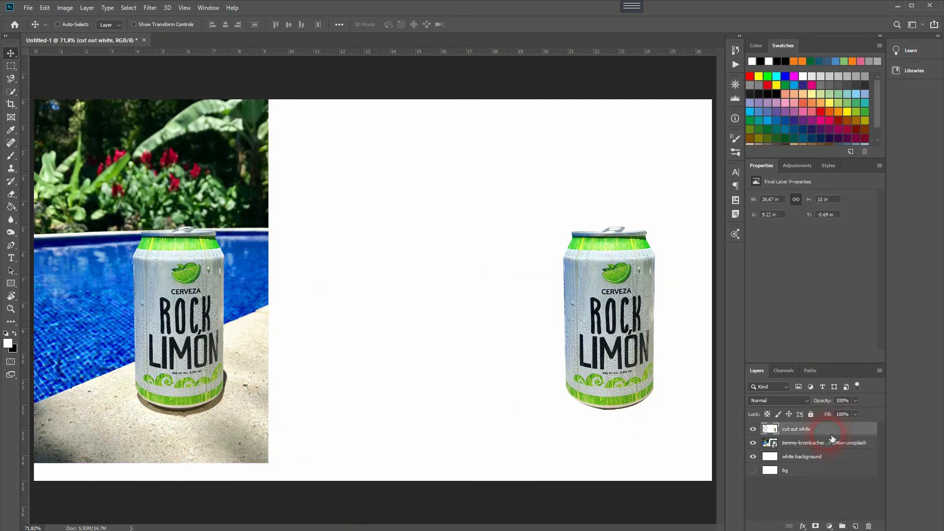
left_click(753, 443)
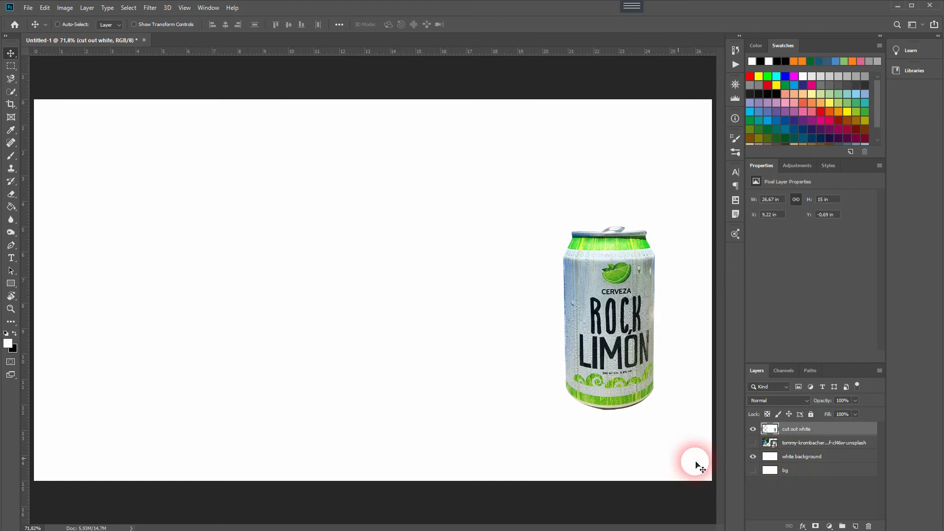